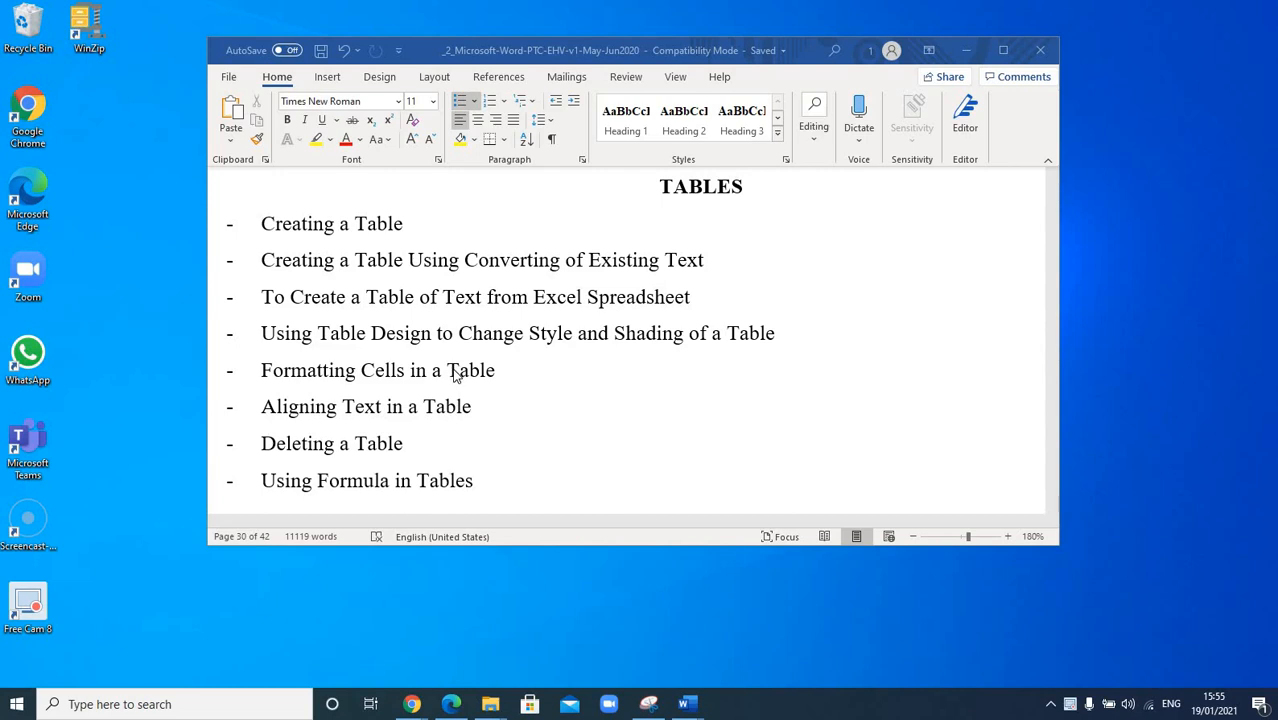
# Step: Select and then deselect the 'Formatting Cells in a Table' topic in the tables outline document
pyautogui.click(384, 370)
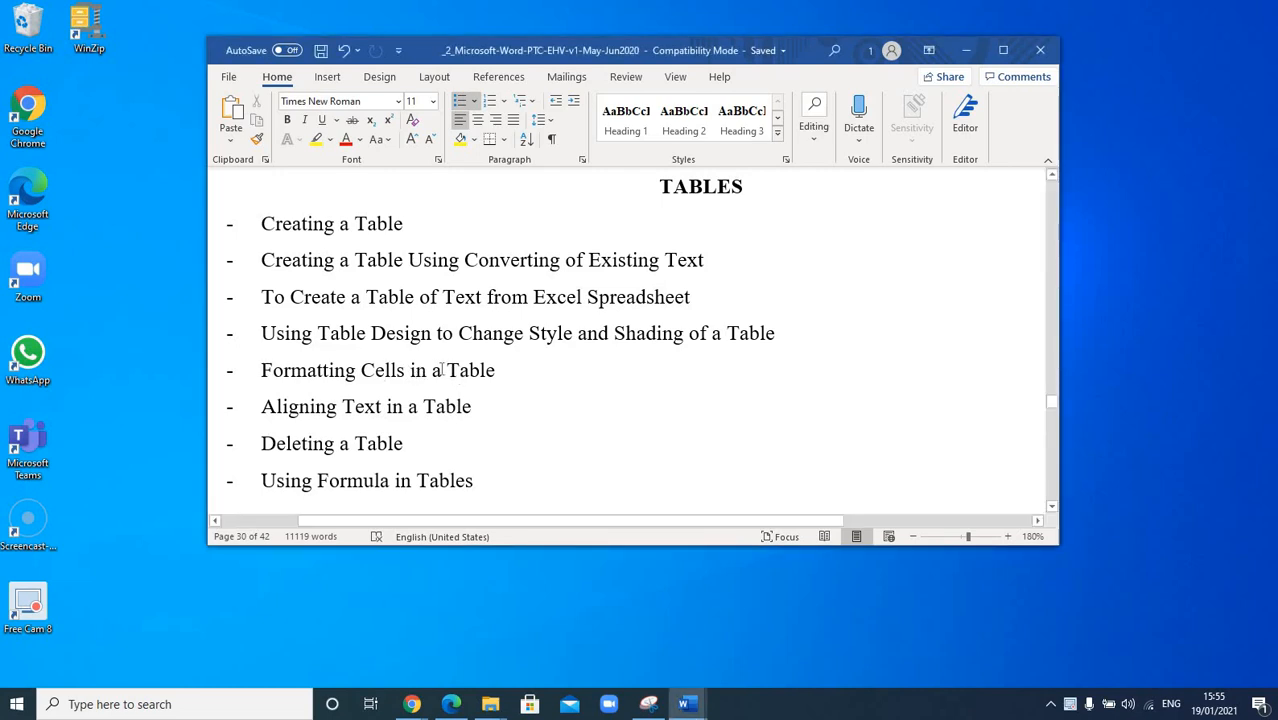
pyautogui.moveTo(261, 371); pyautogui.dragTo(475, 375)
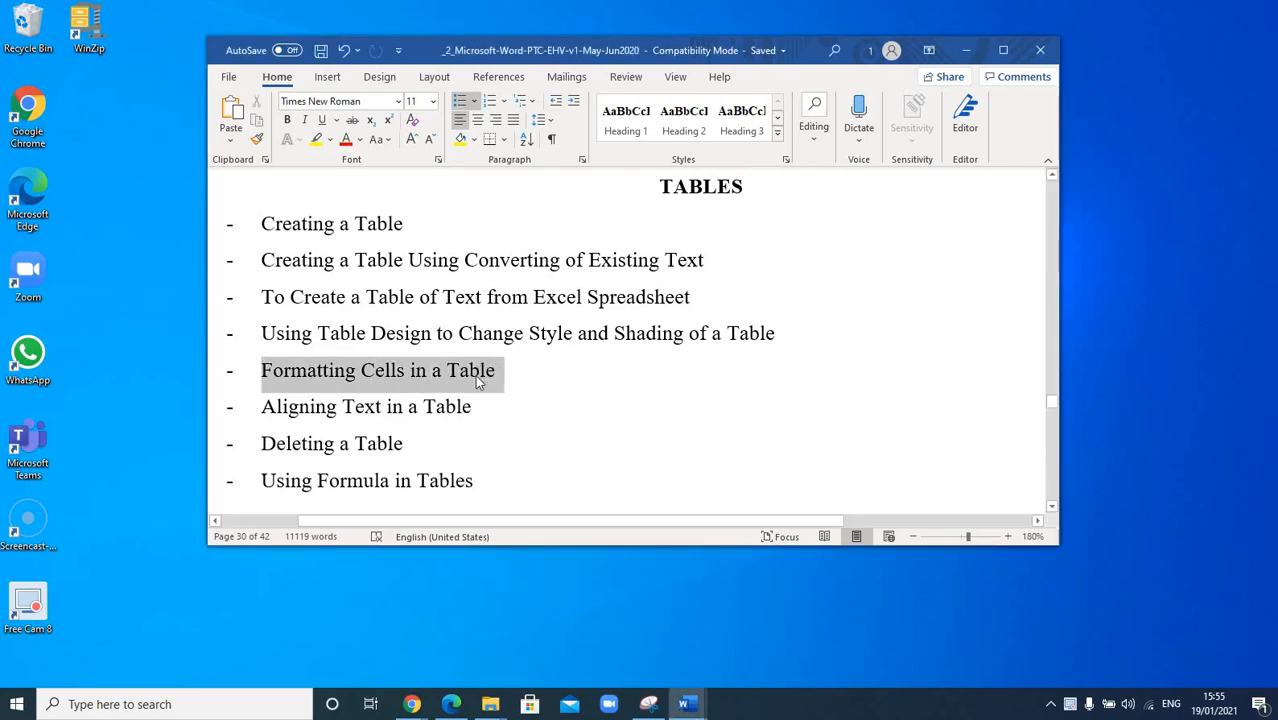
pyautogui.click(399, 381)
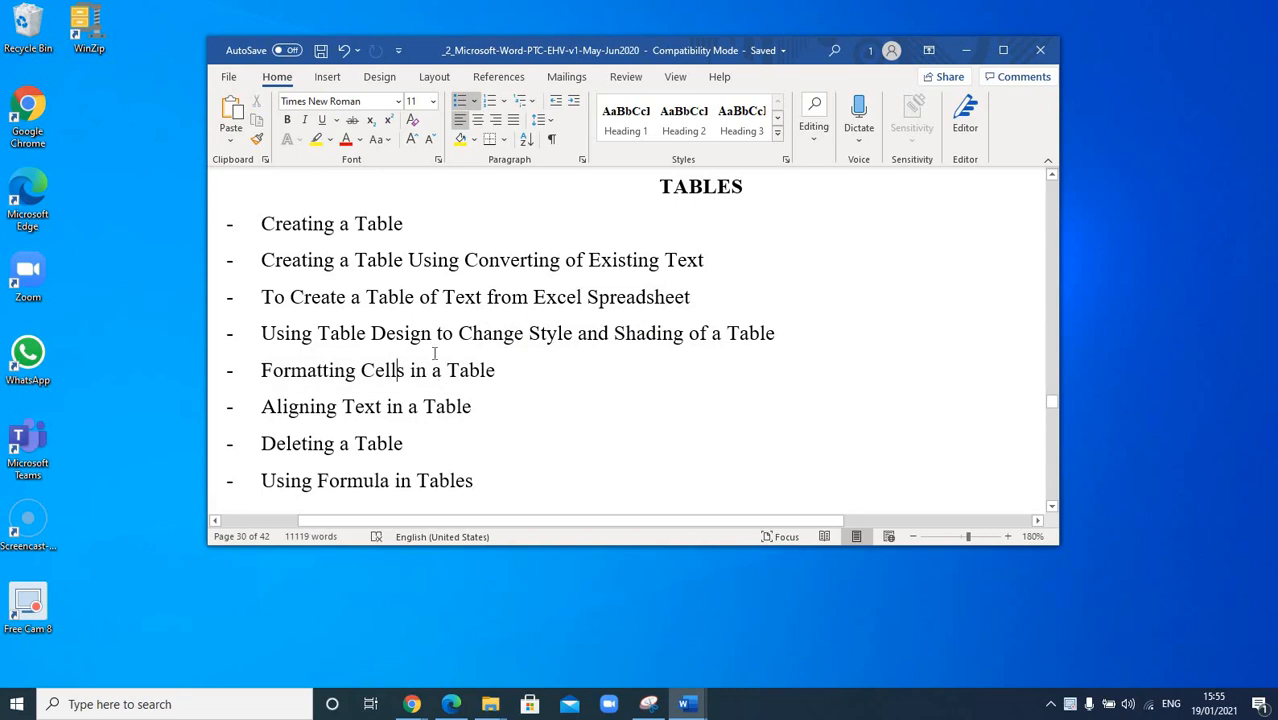
pyautogui.click(711, 334)
pyautogui.moveTo(261, 370); pyautogui.dragTo(502, 372)
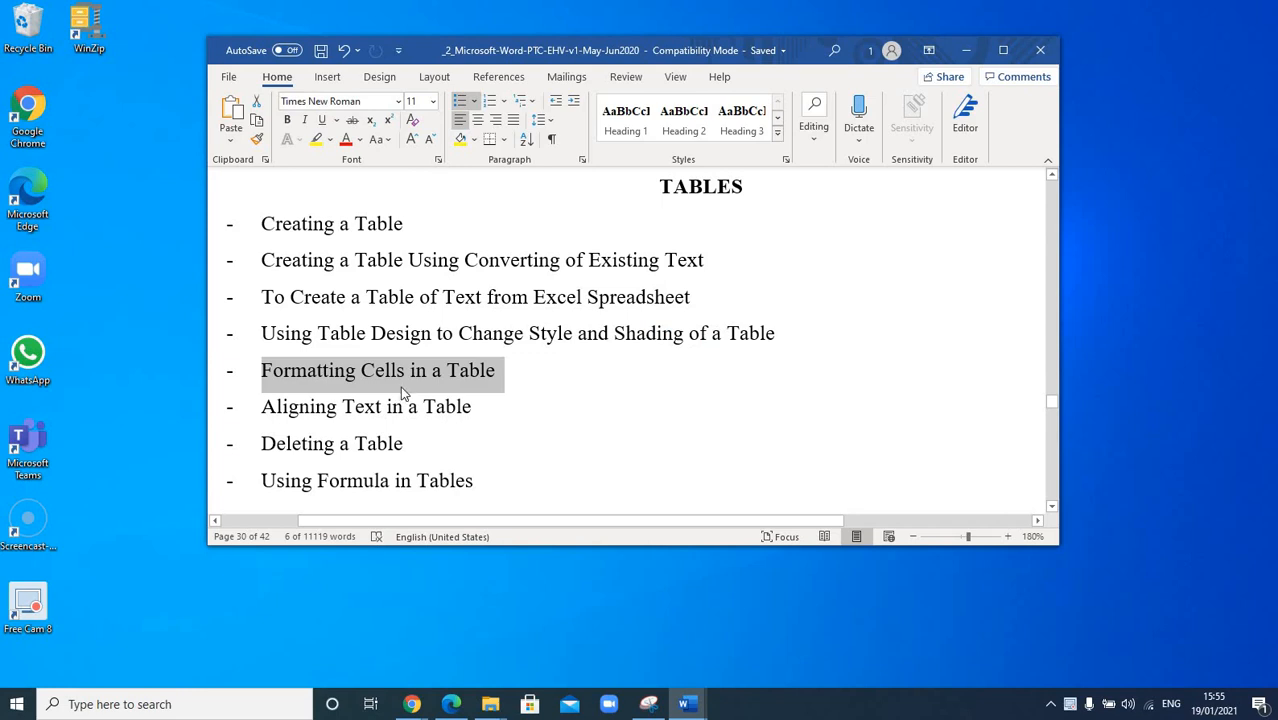
pyautogui.click(490, 383)
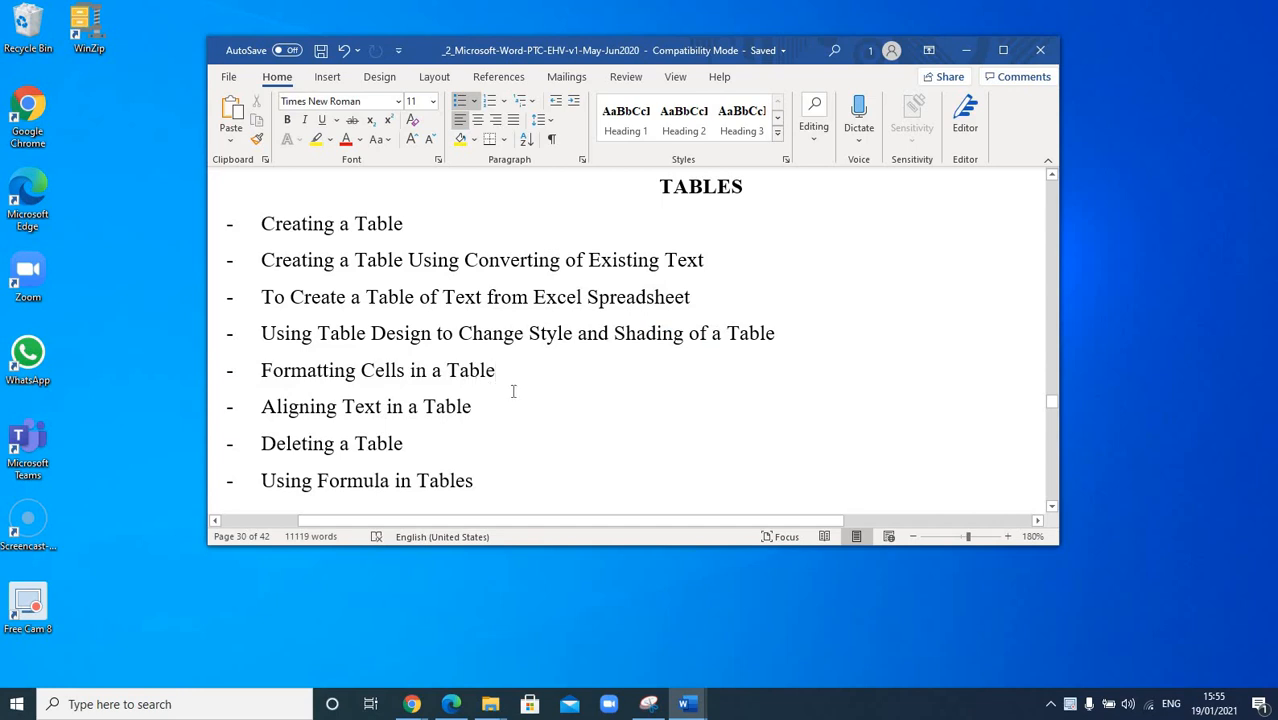
# Step: Switch to PracticeDoc3 and scroll down to the Names table at the top of page 3
pyautogui.click(685, 703)
pyautogui.click(912, 650)
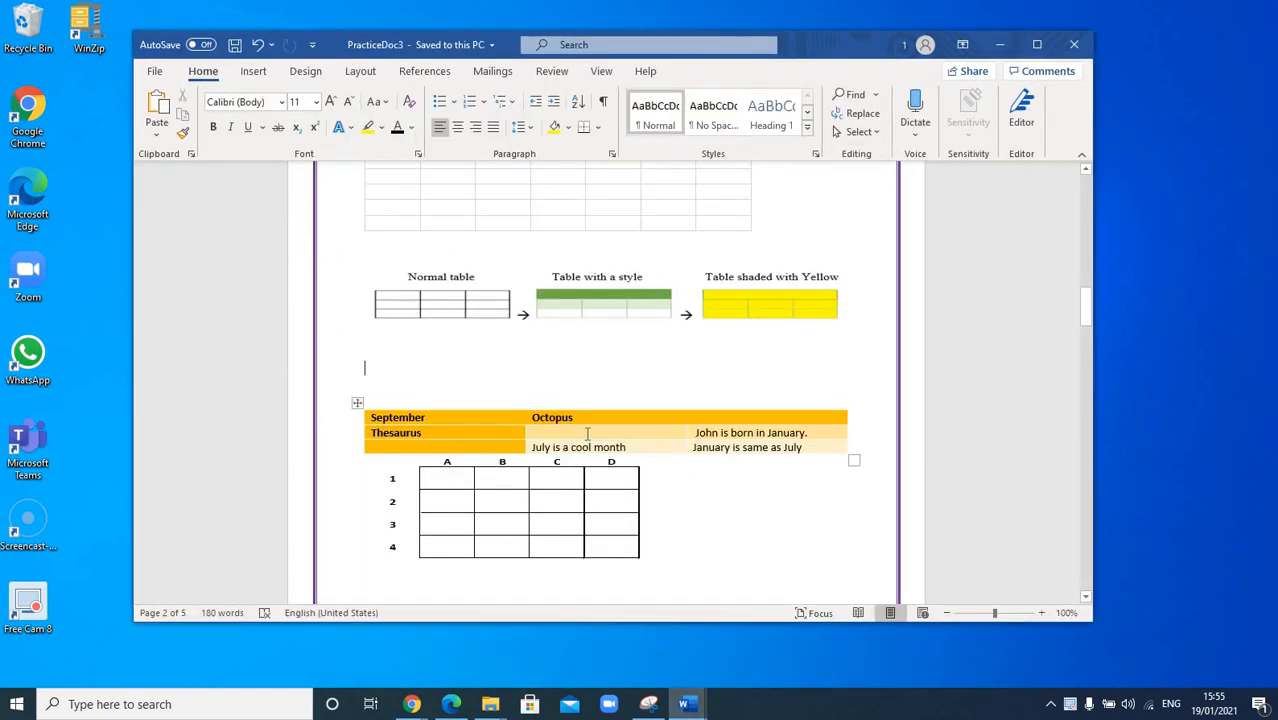
pyautogui.scroll(2, 587, 432)
pyautogui.scroll(-4, 587, 432)
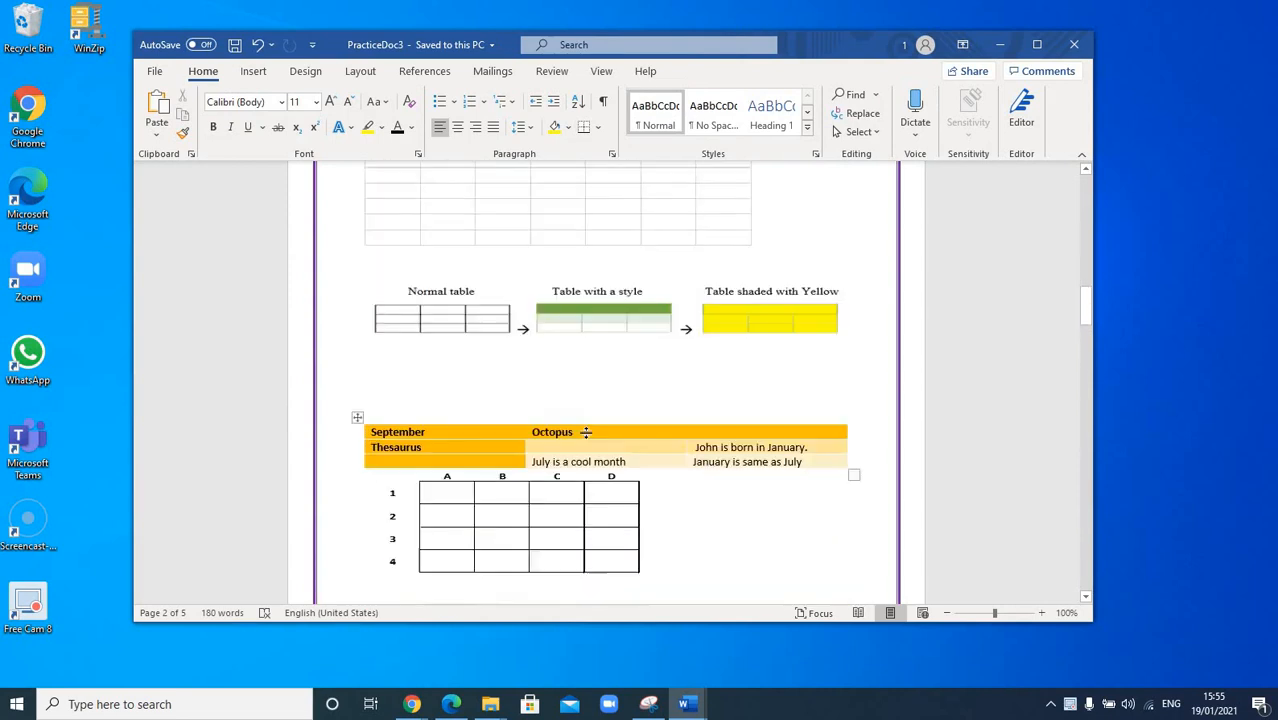
pyautogui.scroll(-4, 587, 432)
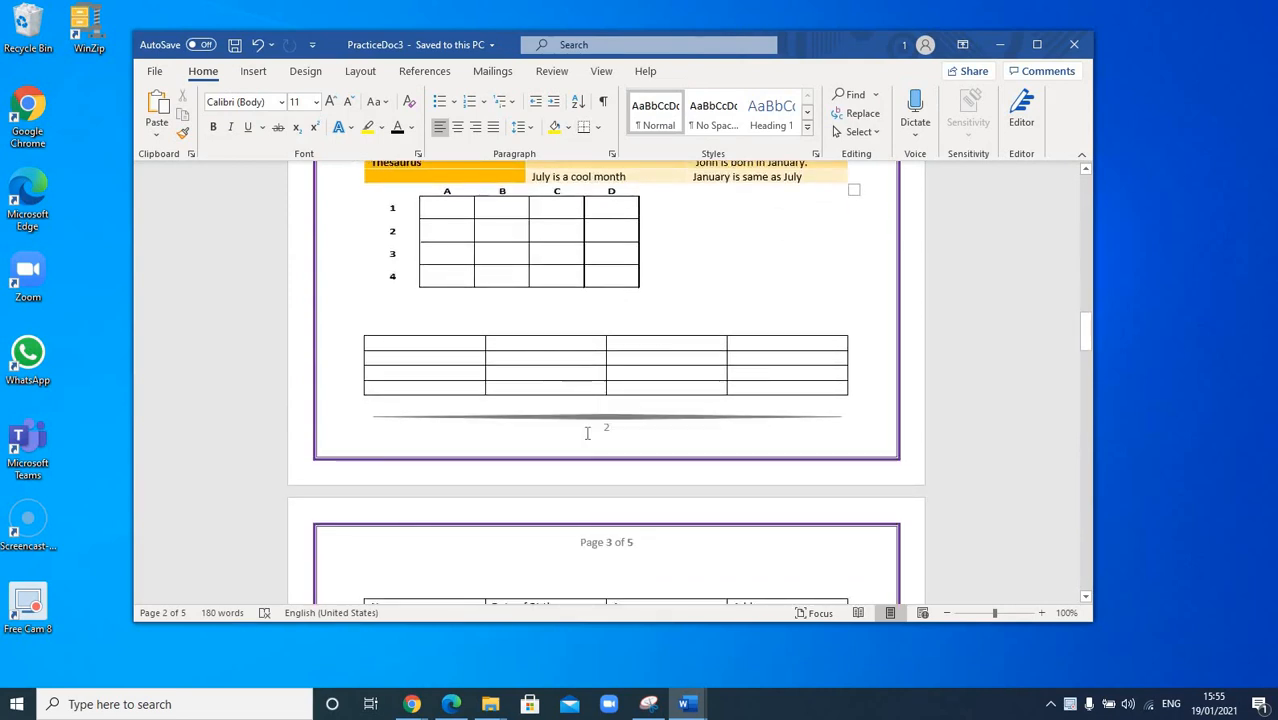
pyautogui.scroll(-4, 587, 432)
pyautogui.scroll(-1, 656, 386)
pyautogui.click(652, 390)
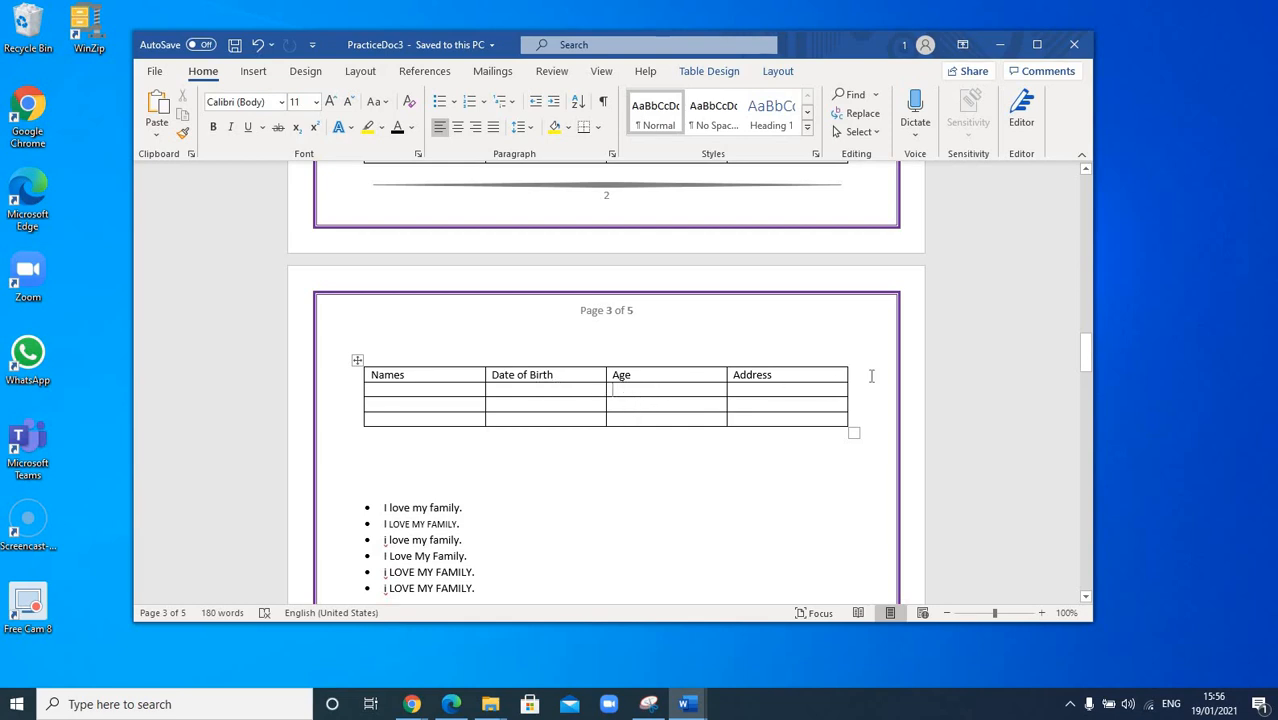
# Step: Insert an empty fifth column to the right of the Address column
pyautogui.rightClick(801, 379)
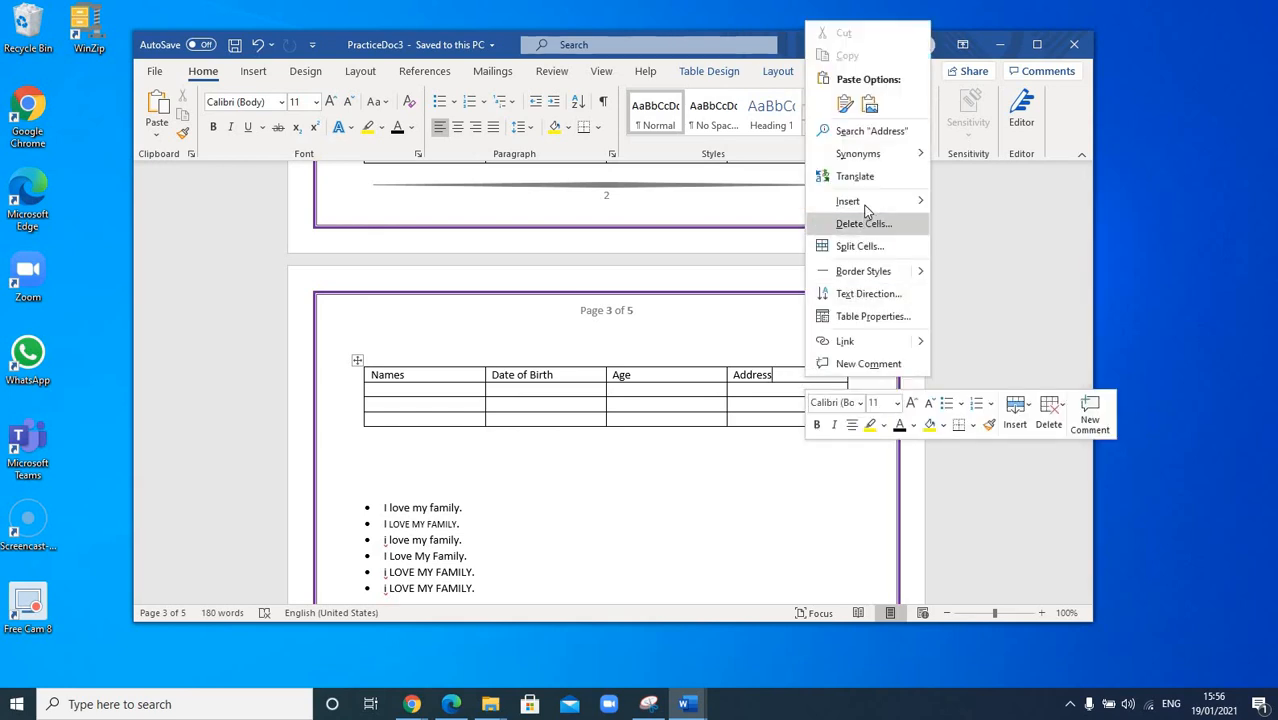
pyautogui.moveTo(866, 210)
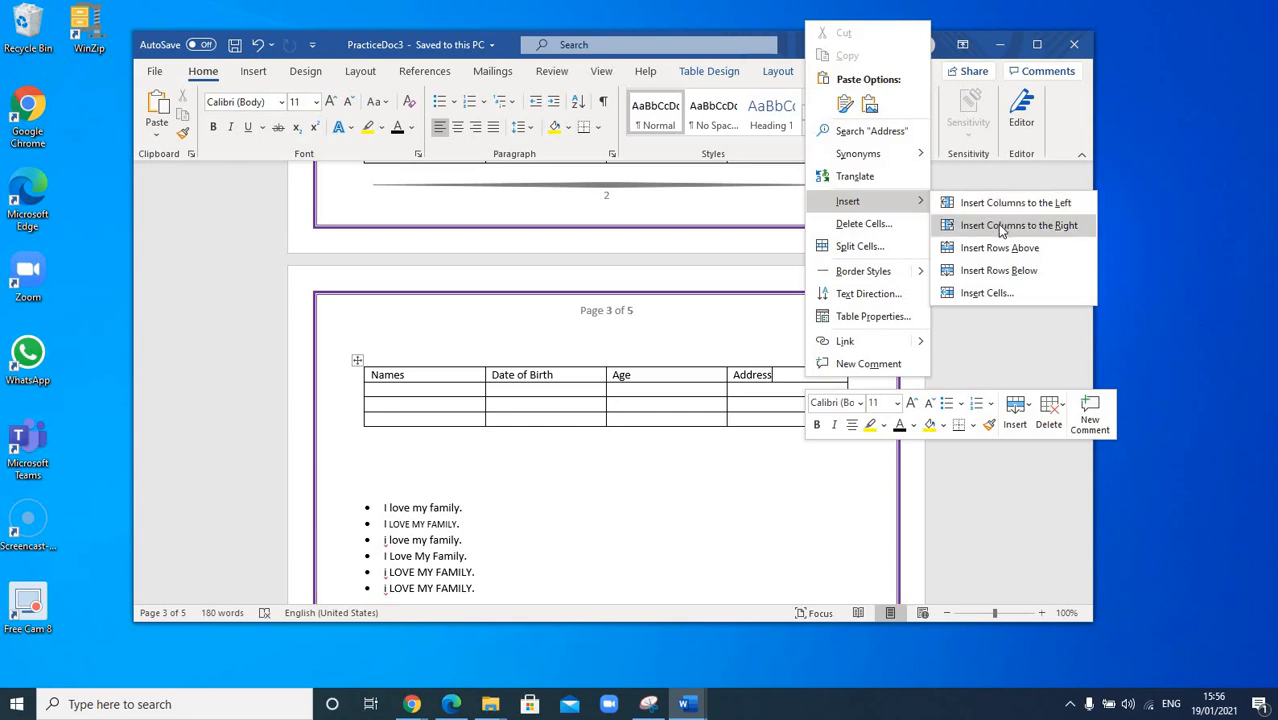
pyautogui.click(1001, 226)
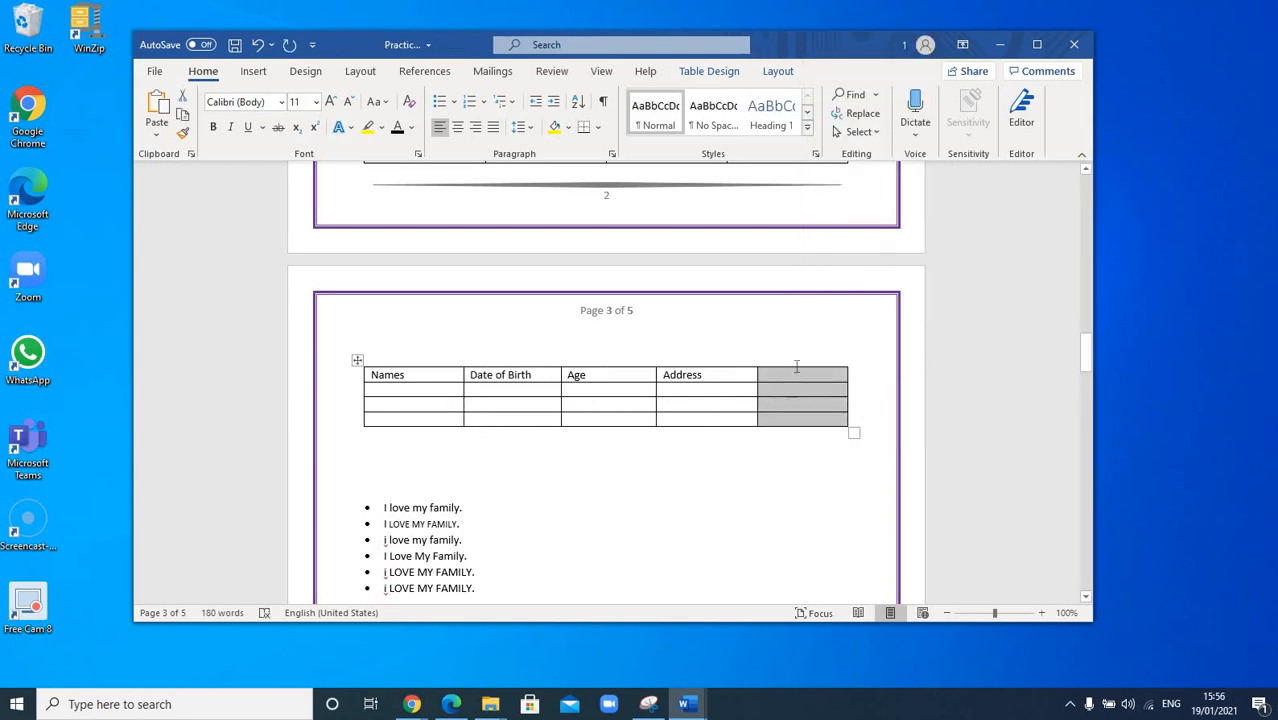
pyautogui.click(705, 375)
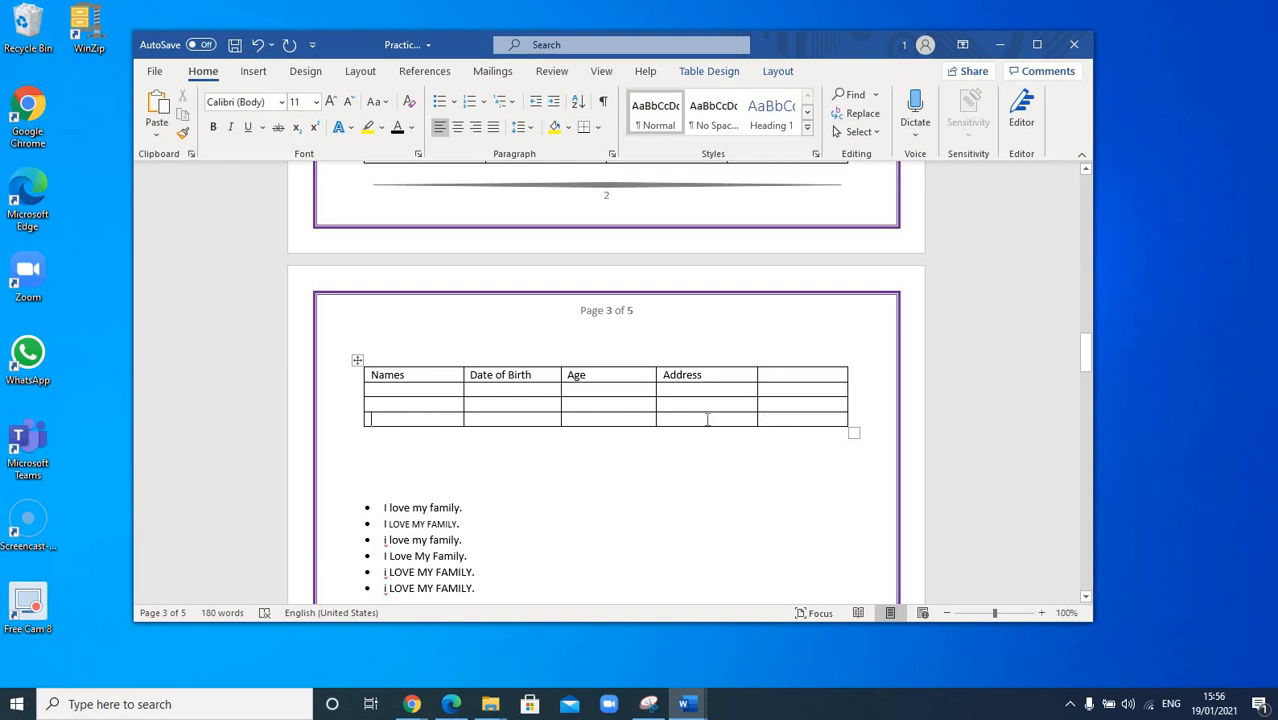
# Step: Insert a new row below the table's last row, leaving four empty rows
pyautogui.moveTo(708, 419); pyautogui.dragTo(790, 419)
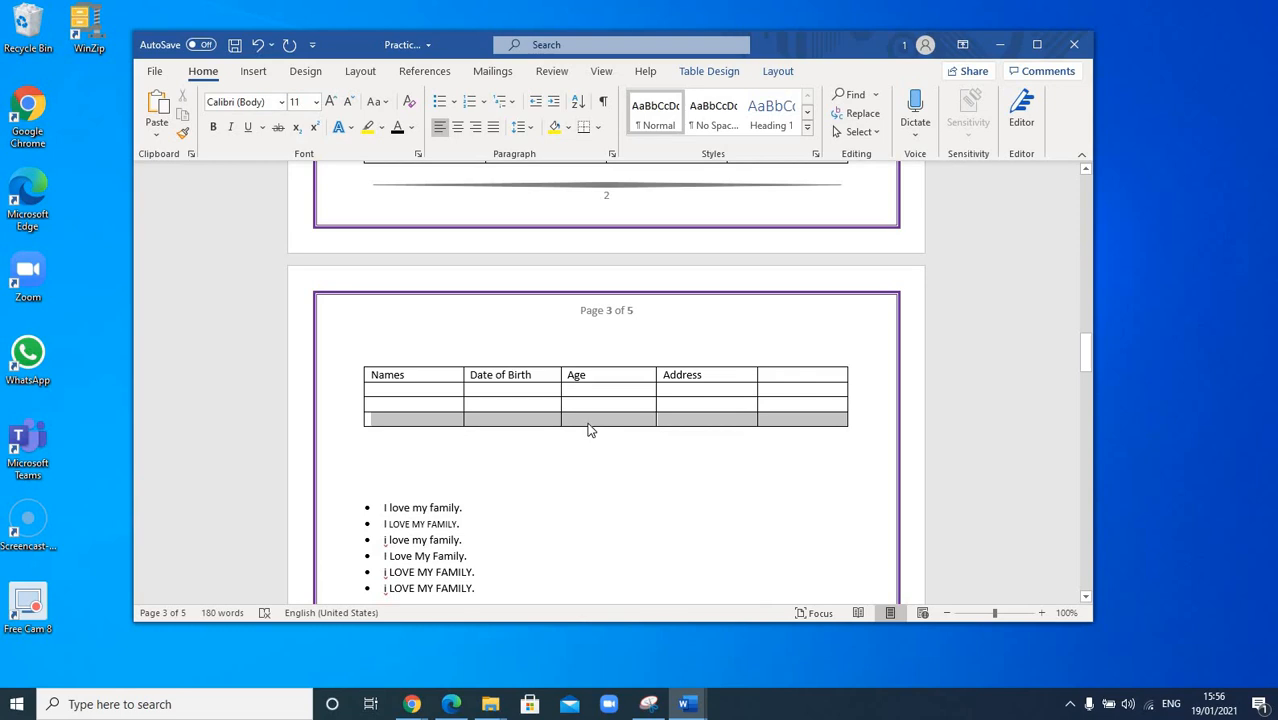
pyautogui.click(446, 422)
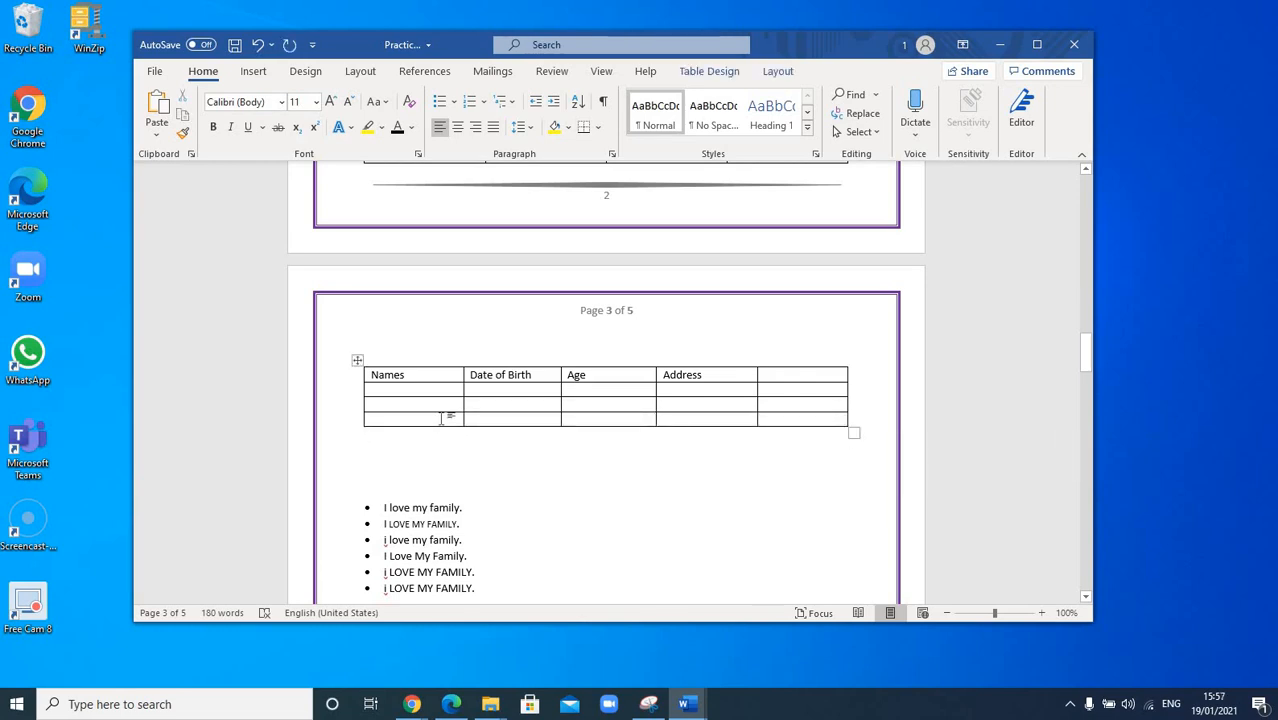
pyautogui.rightClick(441, 420)
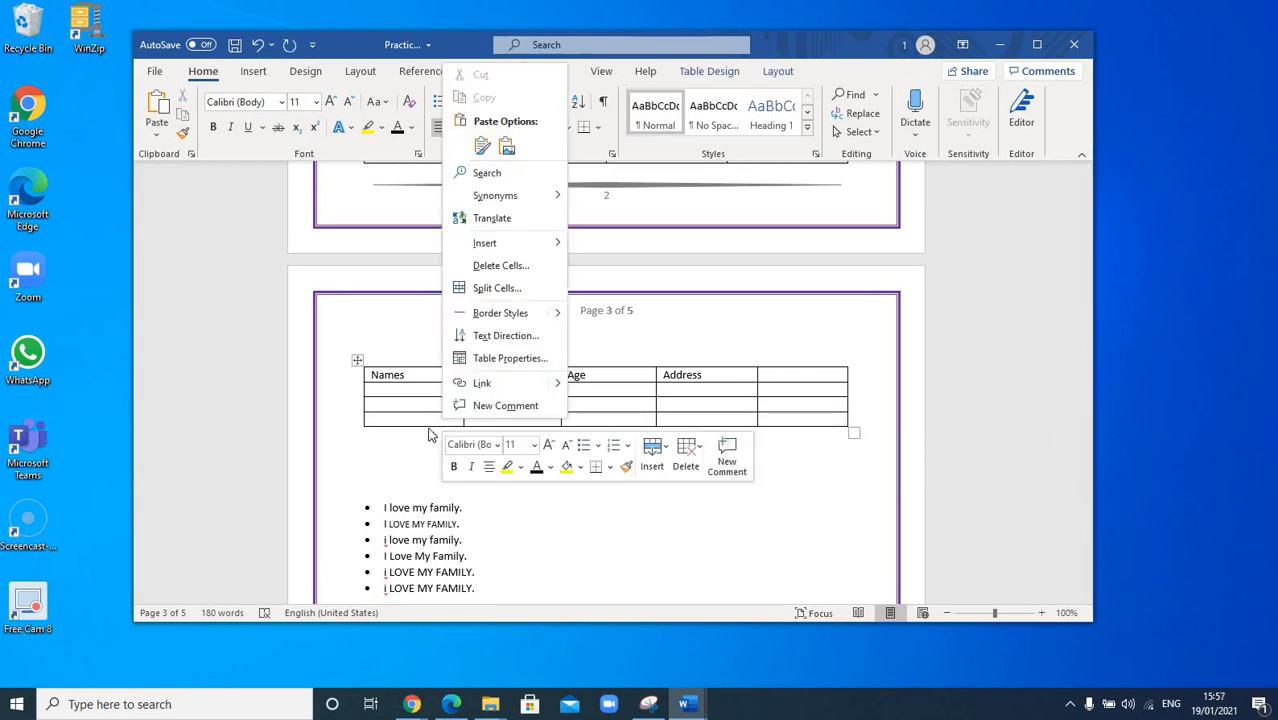
pyautogui.moveTo(503, 245)
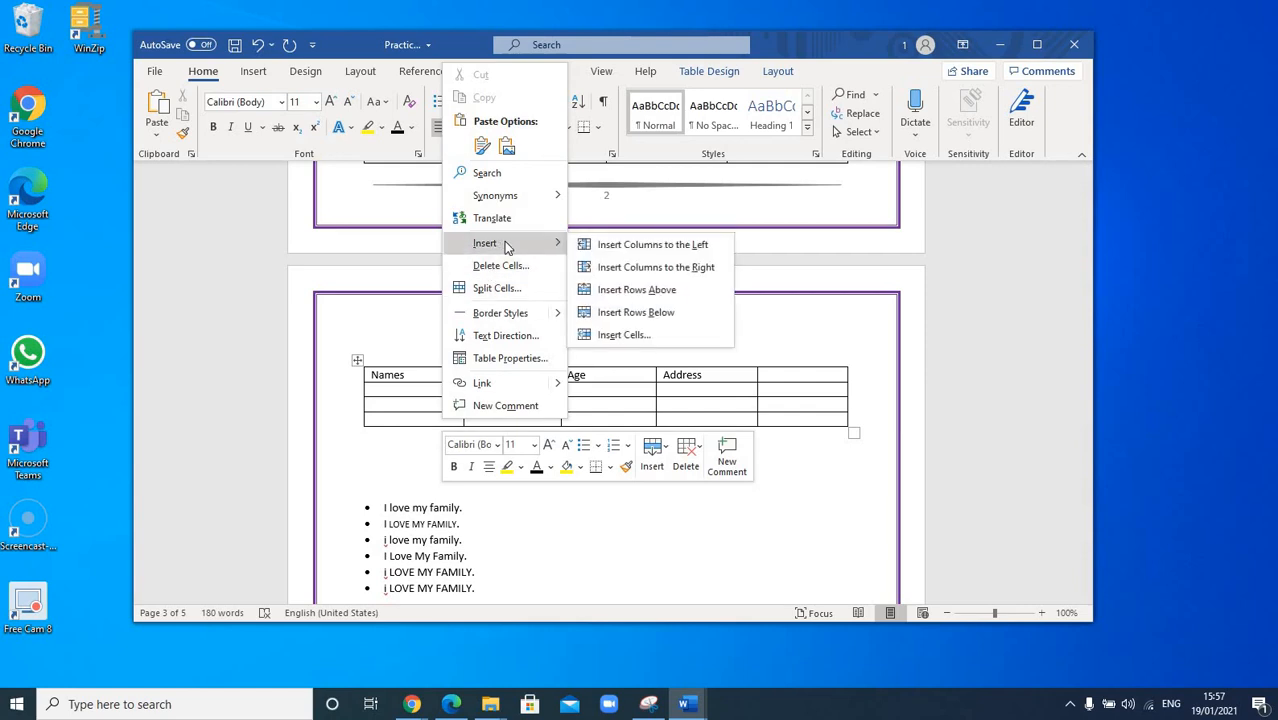
pyautogui.click(641, 313)
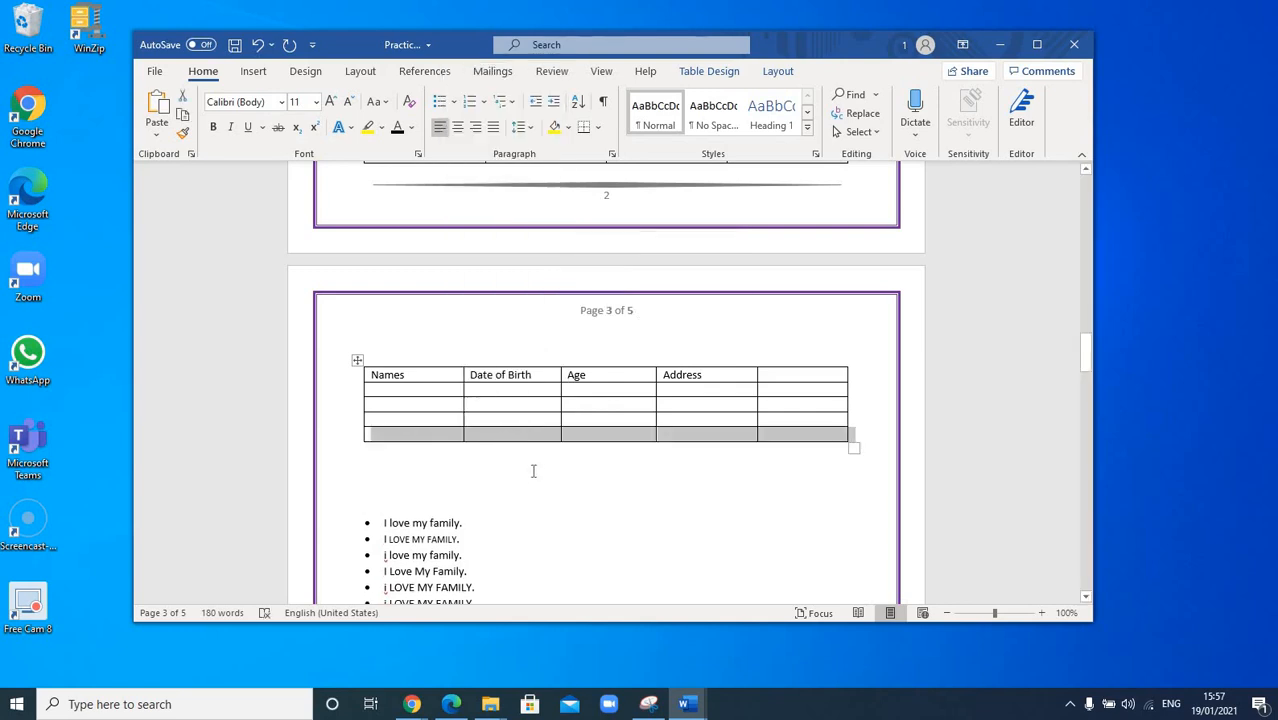
pyautogui.click(580, 468)
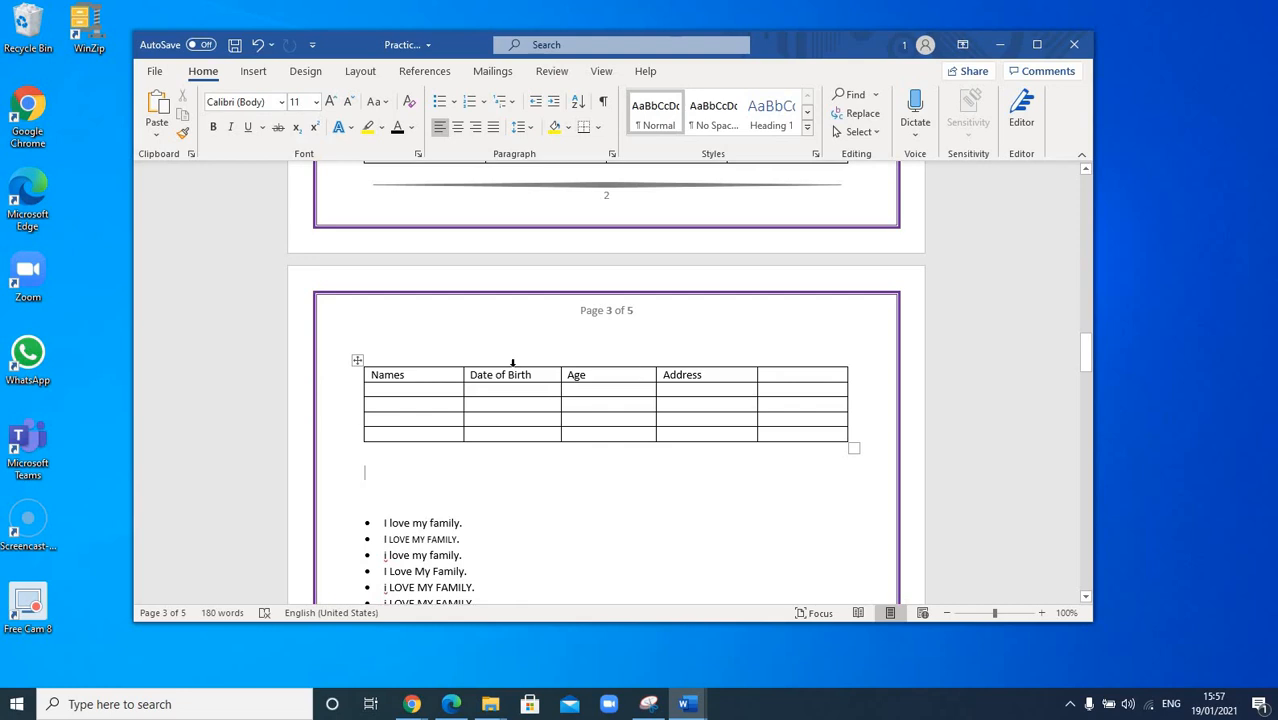
# Step: Insert an empty row above the Names, Date of Birth, Age, Address header row
pyautogui.moveTo(411, 375); pyautogui.dragTo(785, 376)
pyautogui.click(478, 377)
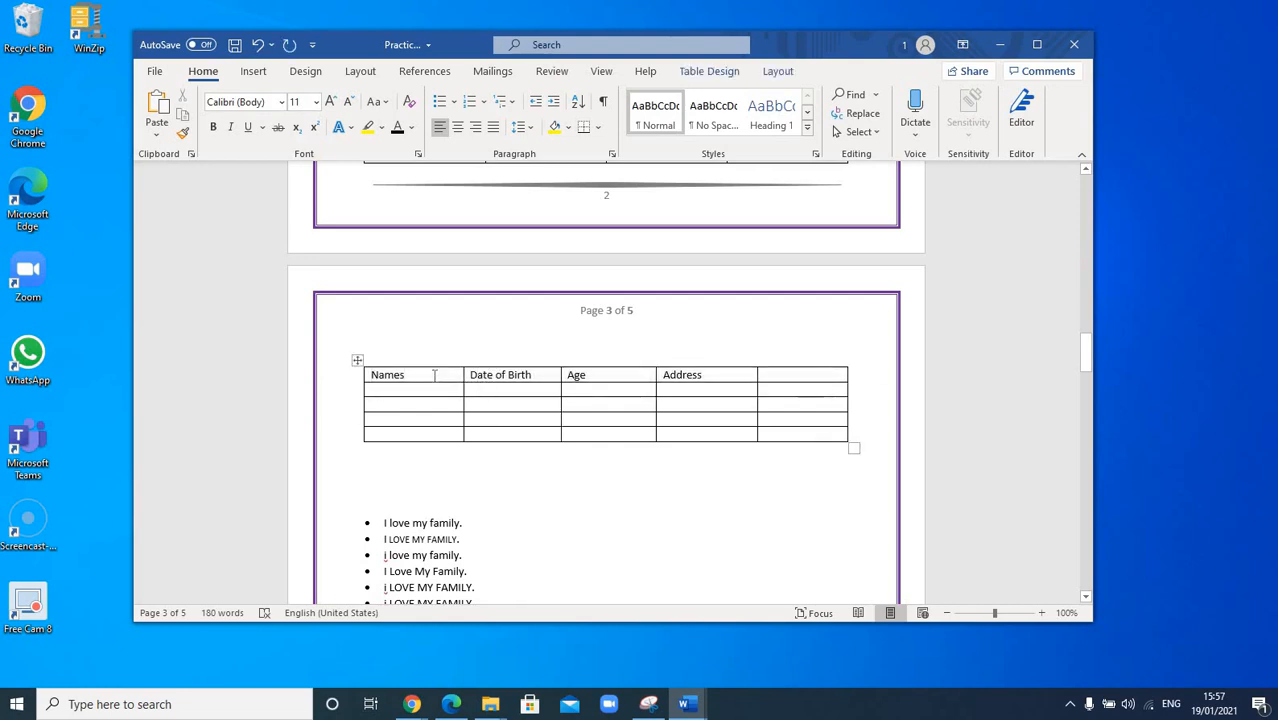
pyautogui.rightClick(434, 378)
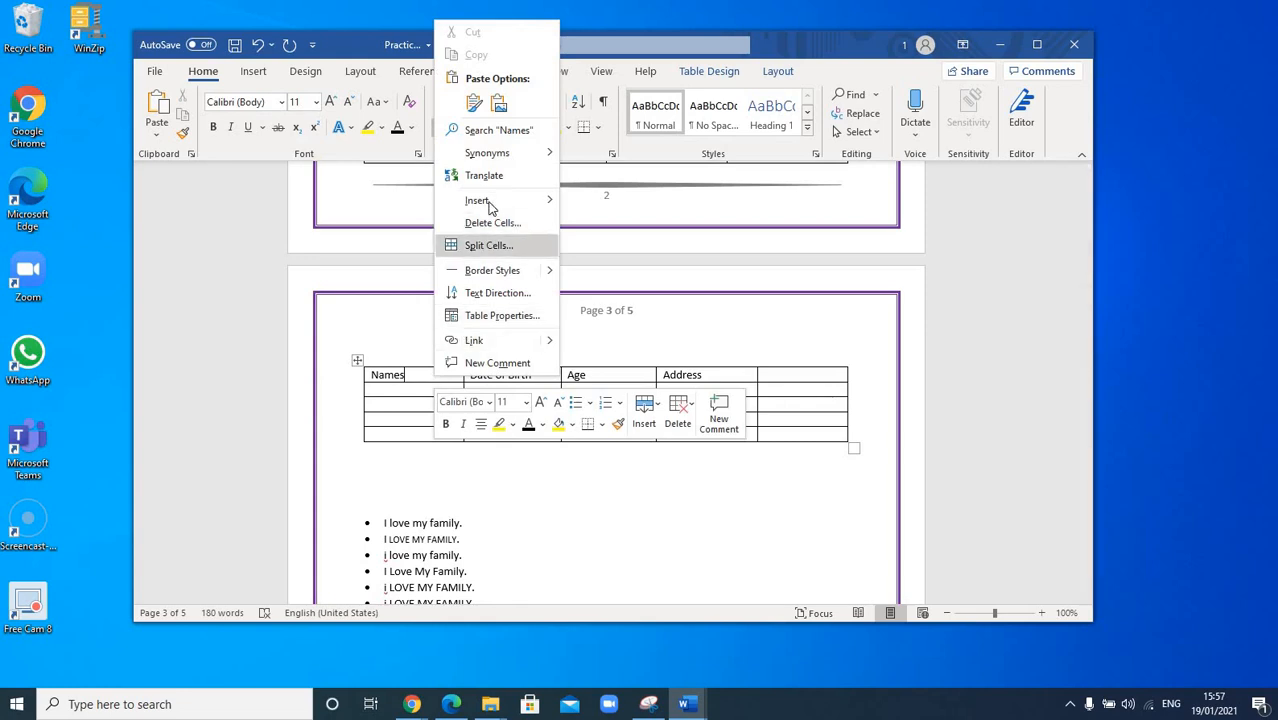
pyautogui.moveTo(490, 202)
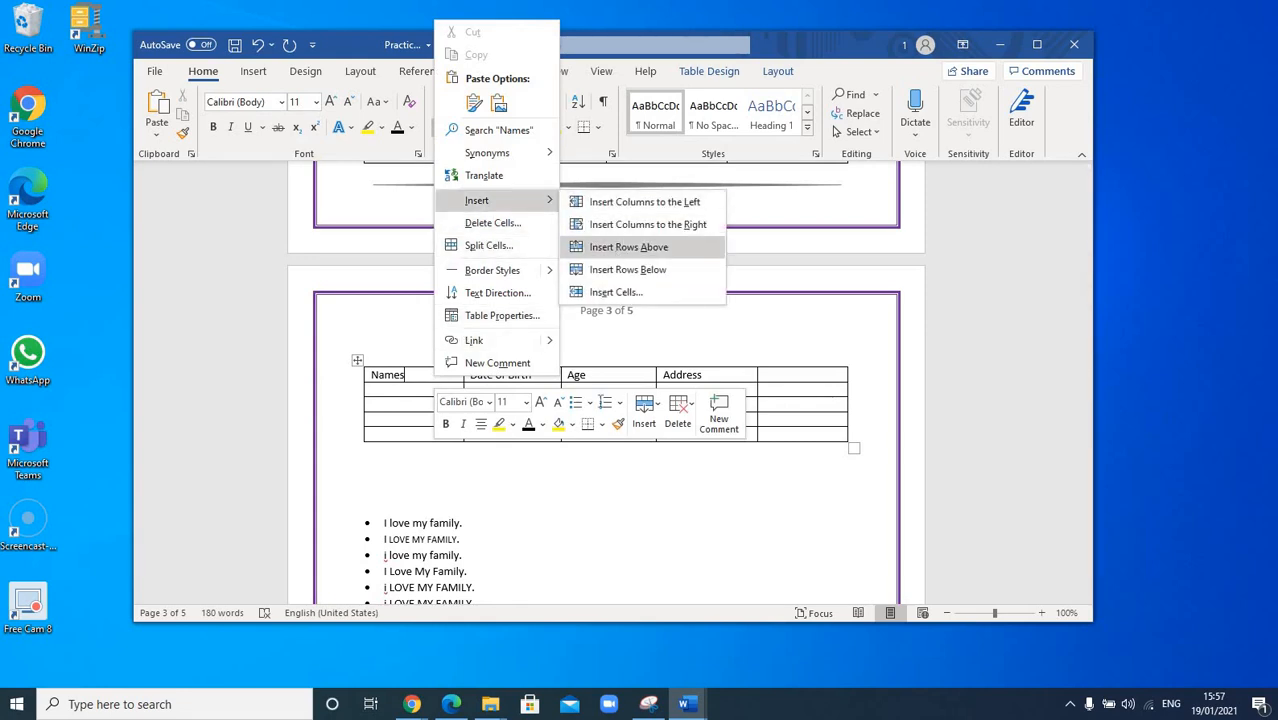
pyautogui.click(615, 248)
pyautogui.click(576, 424)
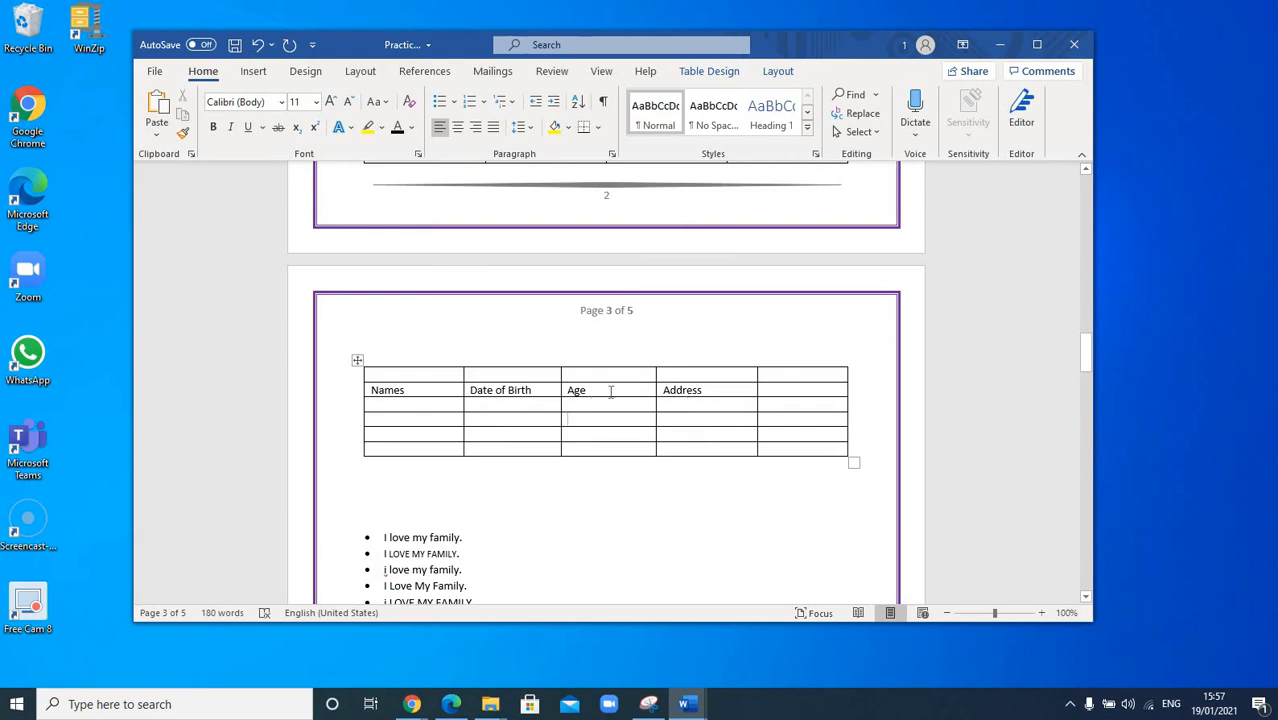
# Step: Insert an empty column left of Address, giving the table six columns
pyautogui.rightClick(666, 390)
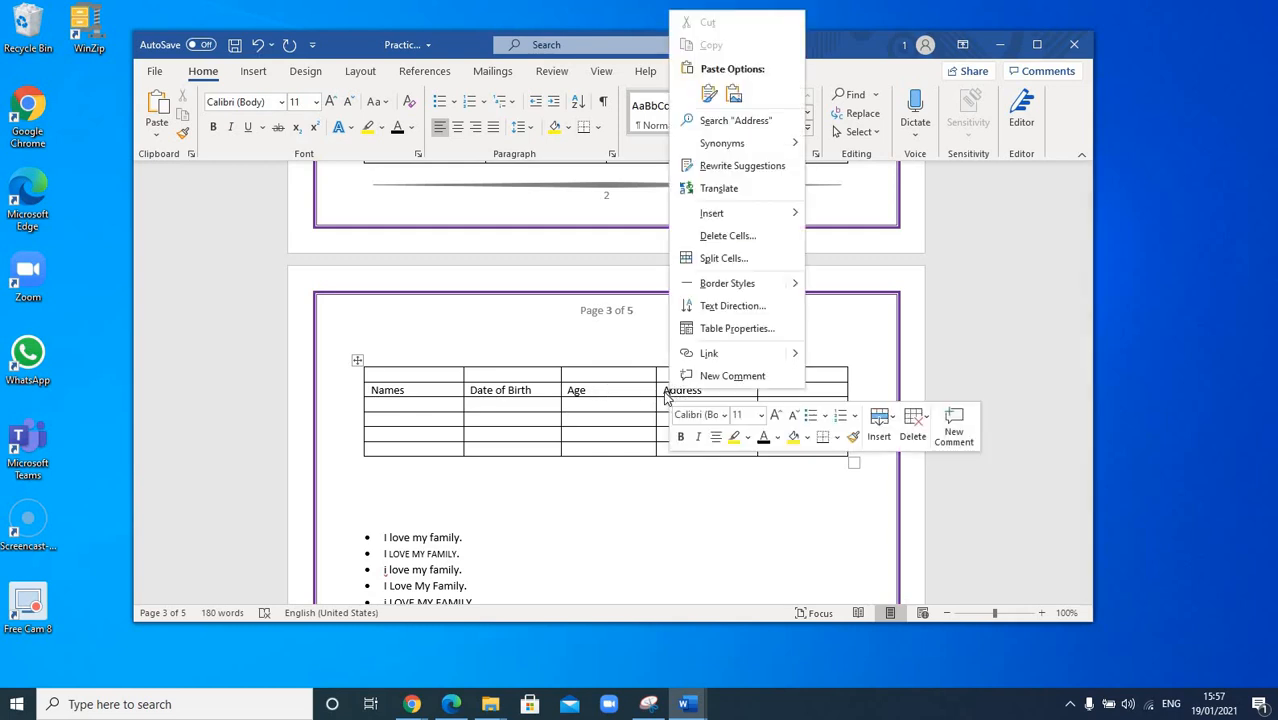
pyautogui.press('Escape')
pyautogui.rightClick(667, 394)
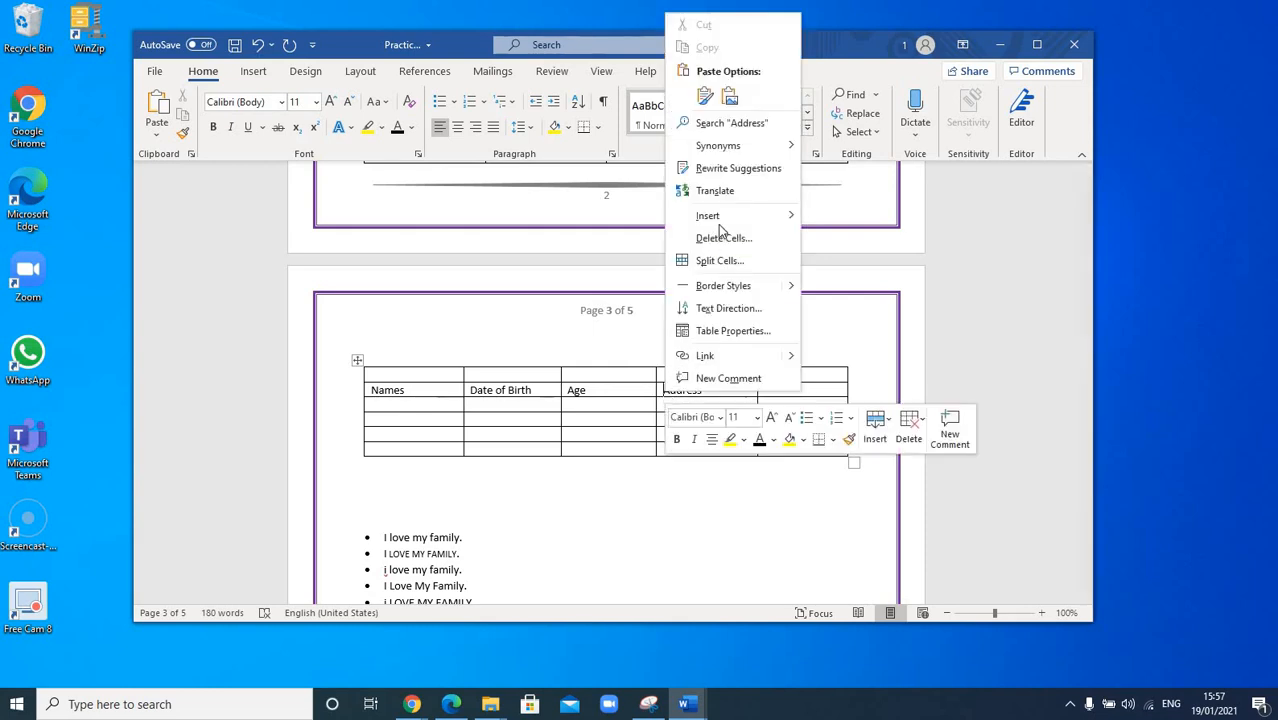
pyautogui.moveTo(745, 222)
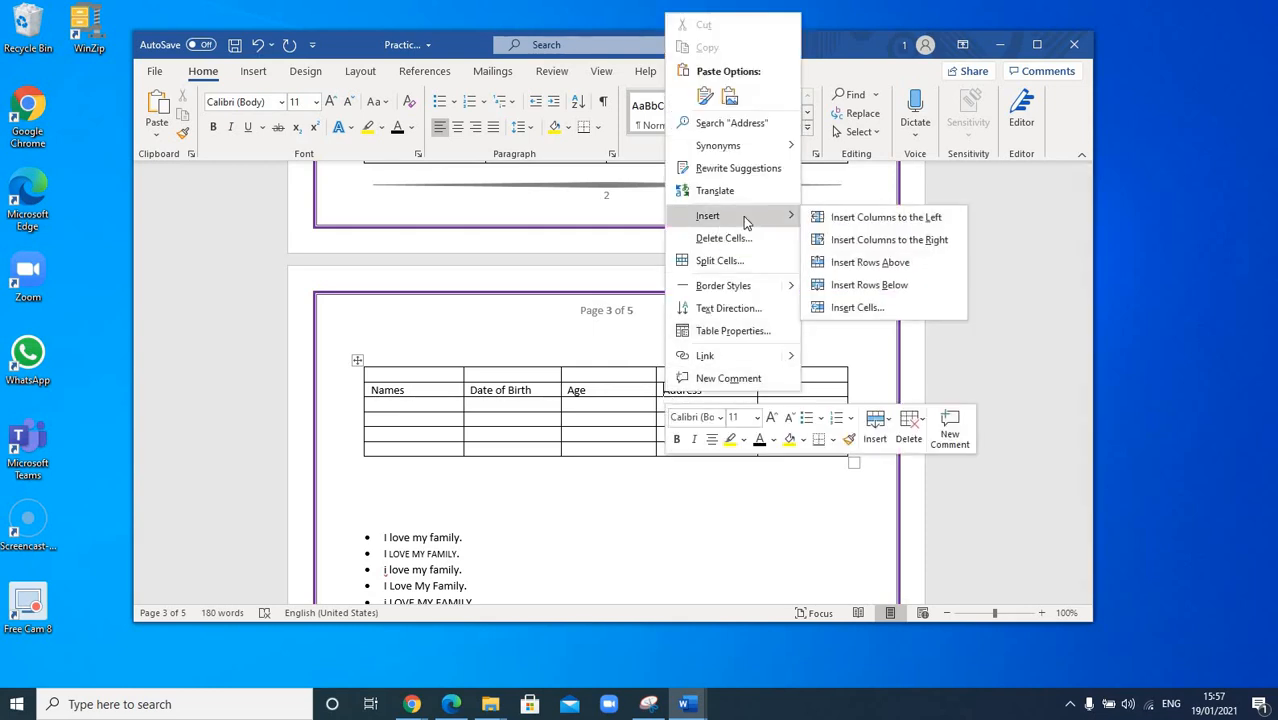
pyautogui.click(873, 221)
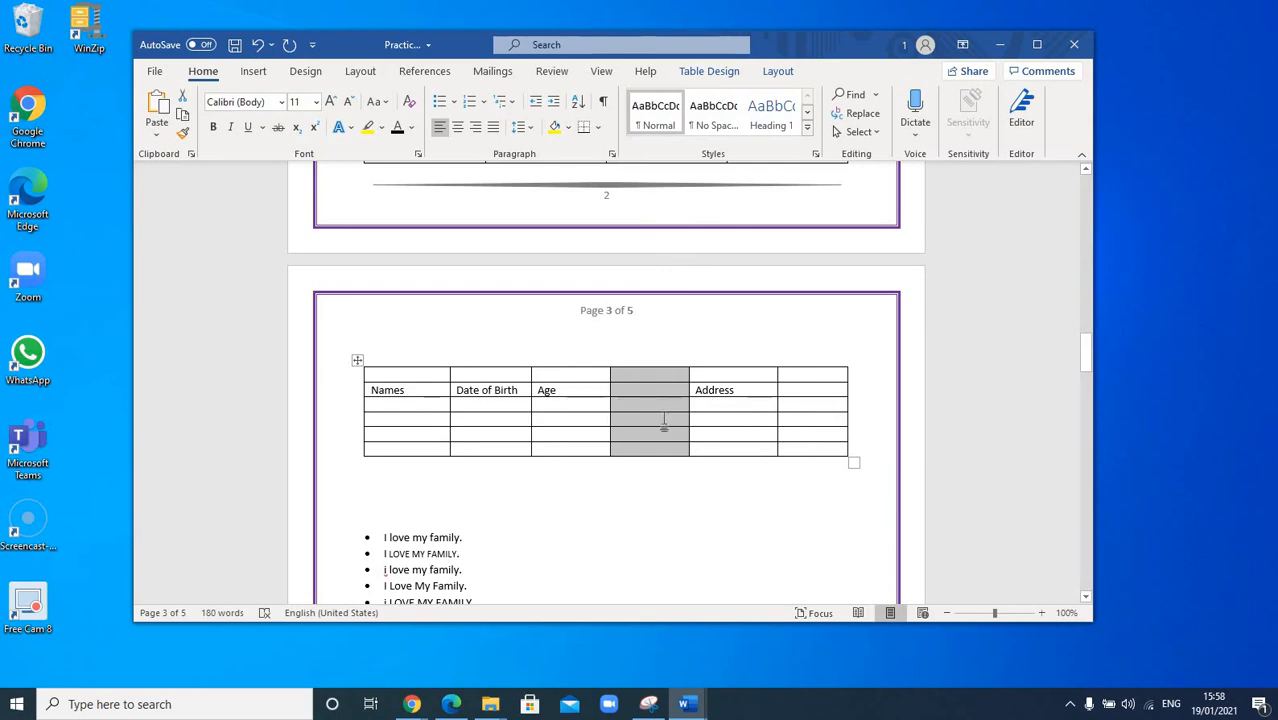
pyautogui.click(658, 421)
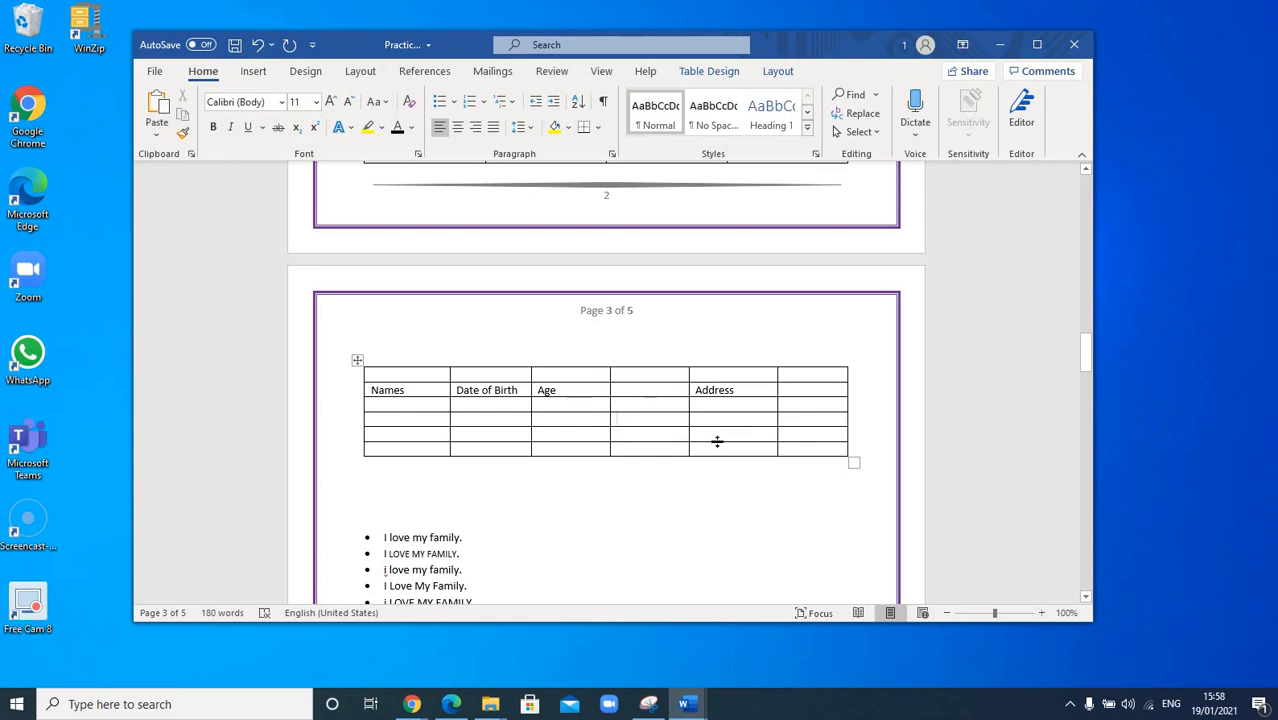
pyautogui.click(435, 450)
# Step: Delete the bottom empty row using Delete Cells with 'Delete entire row'
pyautogui.rightClick(437, 451)
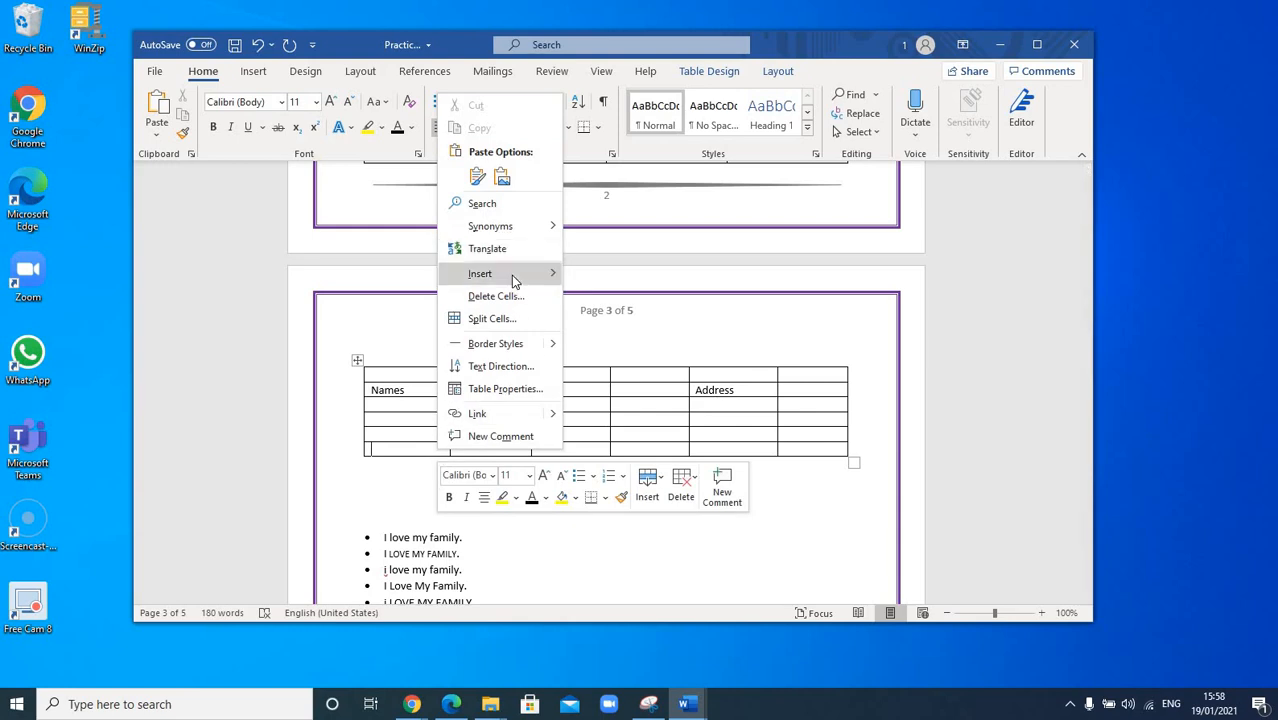
pyautogui.moveTo(514, 281)
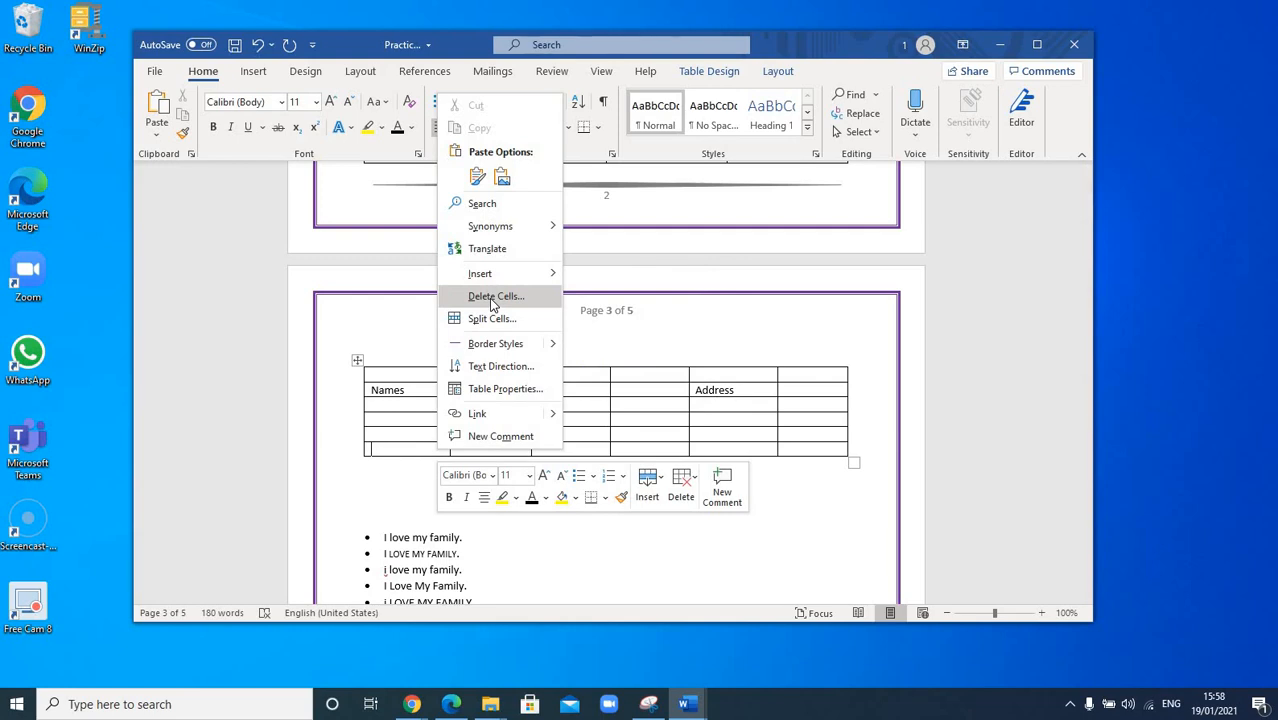
pyautogui.click(493, 298)
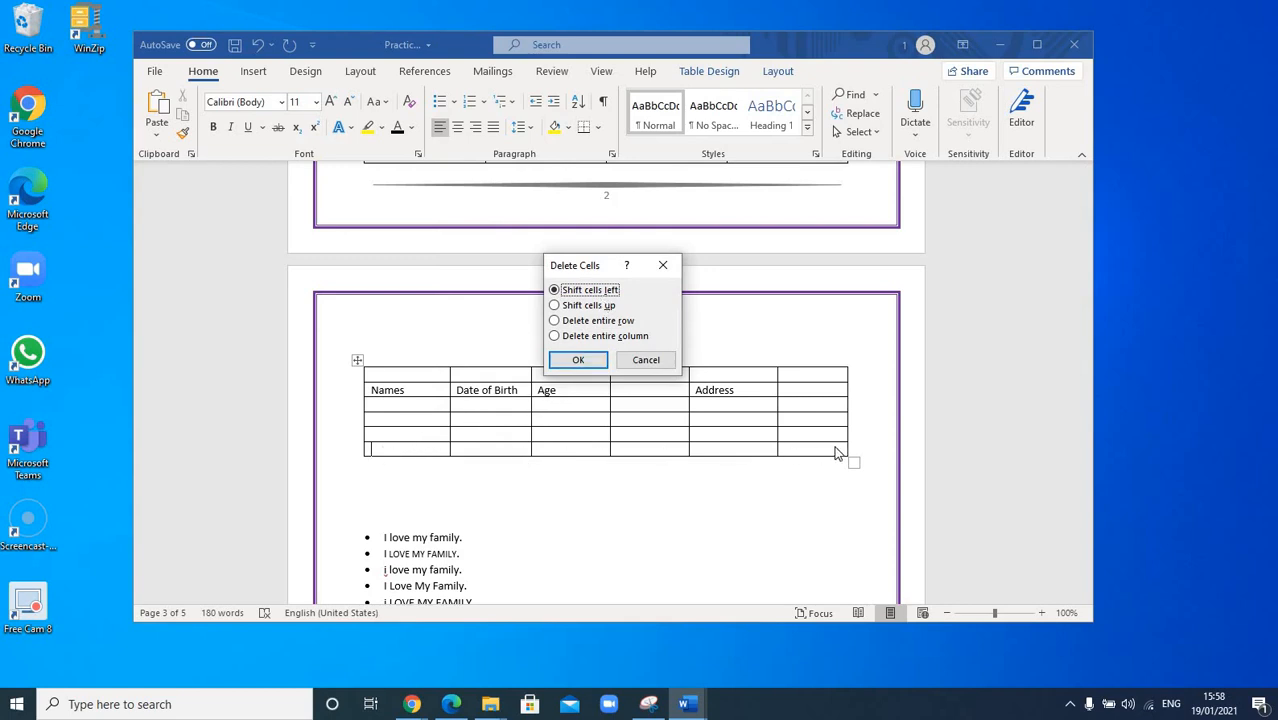
pyautogui.click(588, 322)
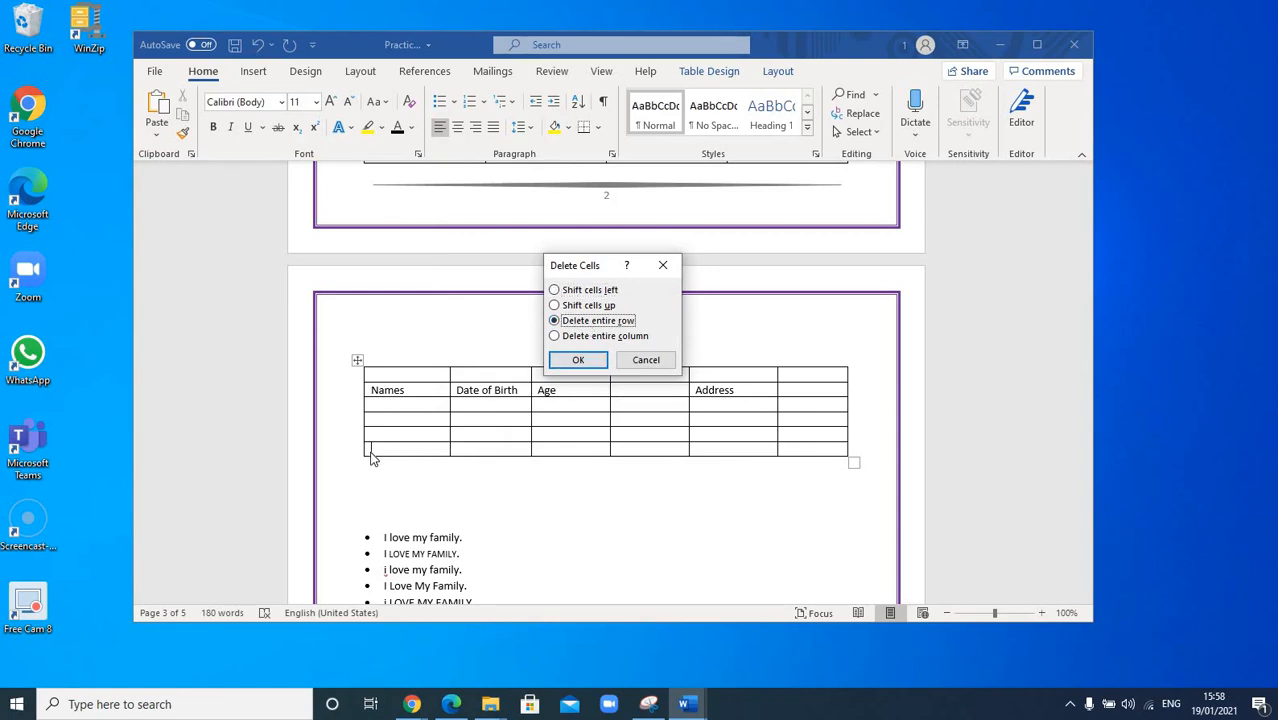
pyautogui.click(578, 360)
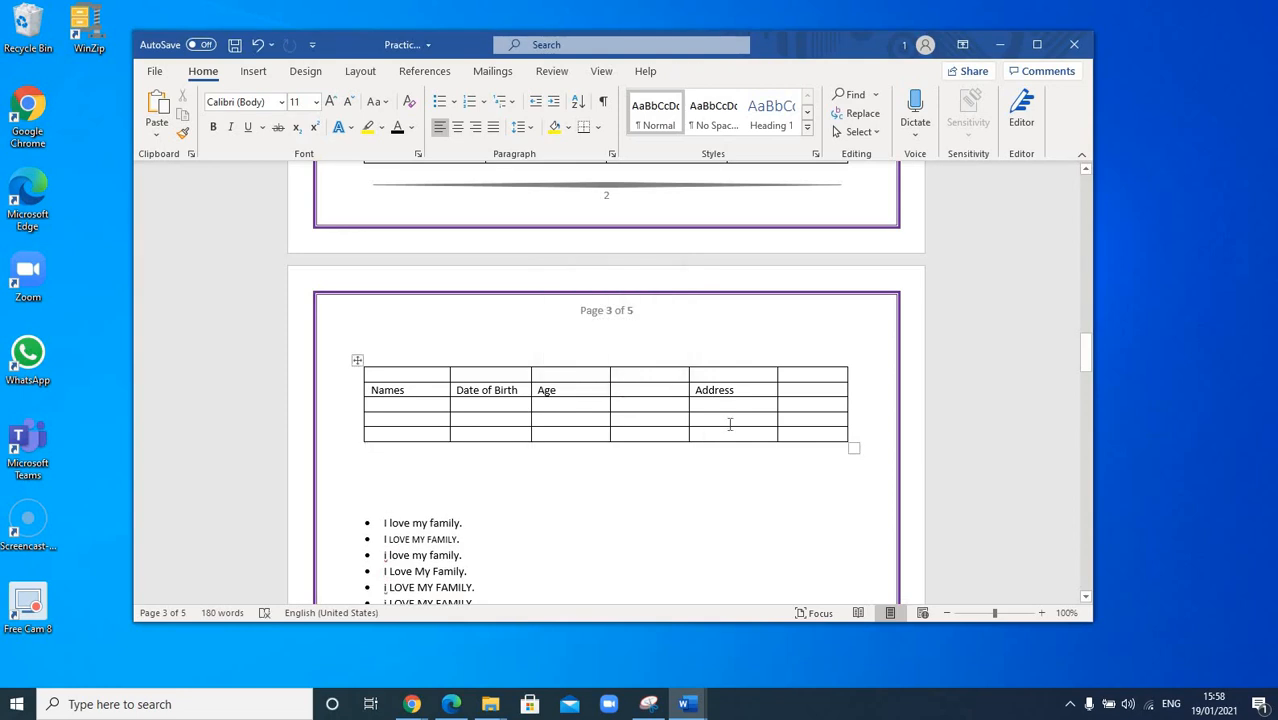
# Step: Delete the empty fourth column using Delete Cells with 'Delete entire column'
pyautogui.click(657, 377)
pyautogui.rightClick(648, 383)
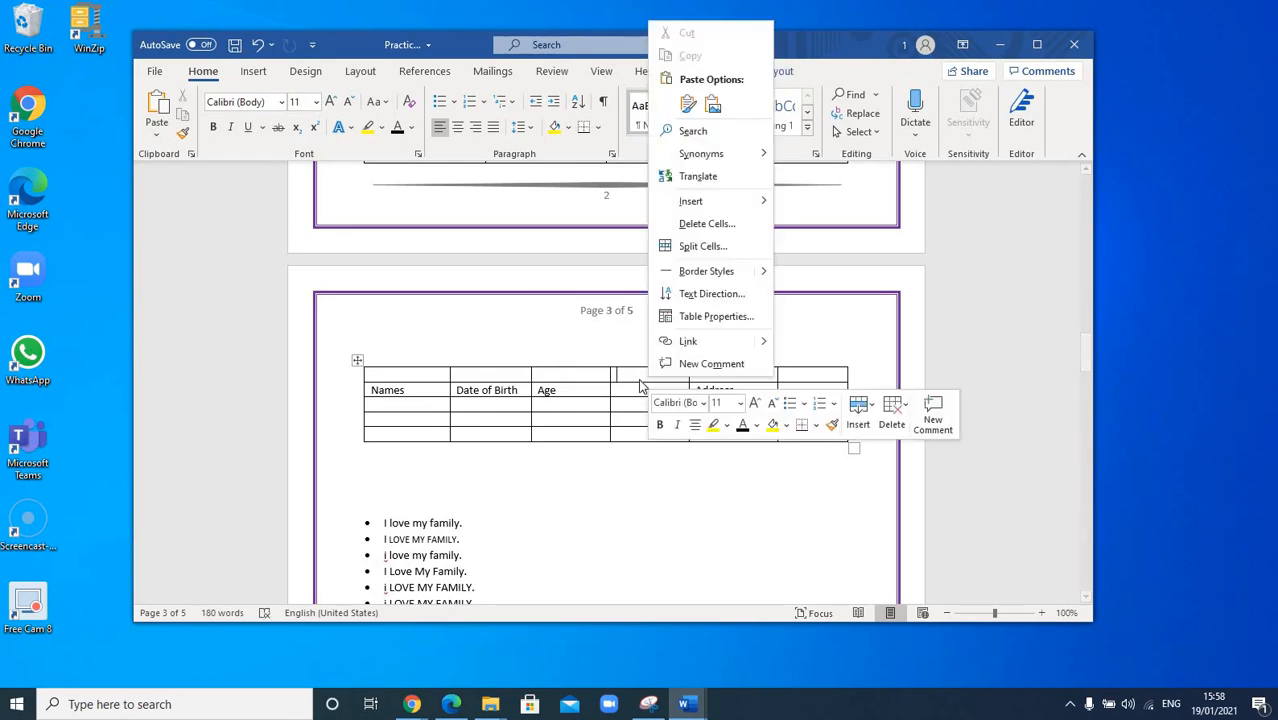
pyautogui.click(705, 224)
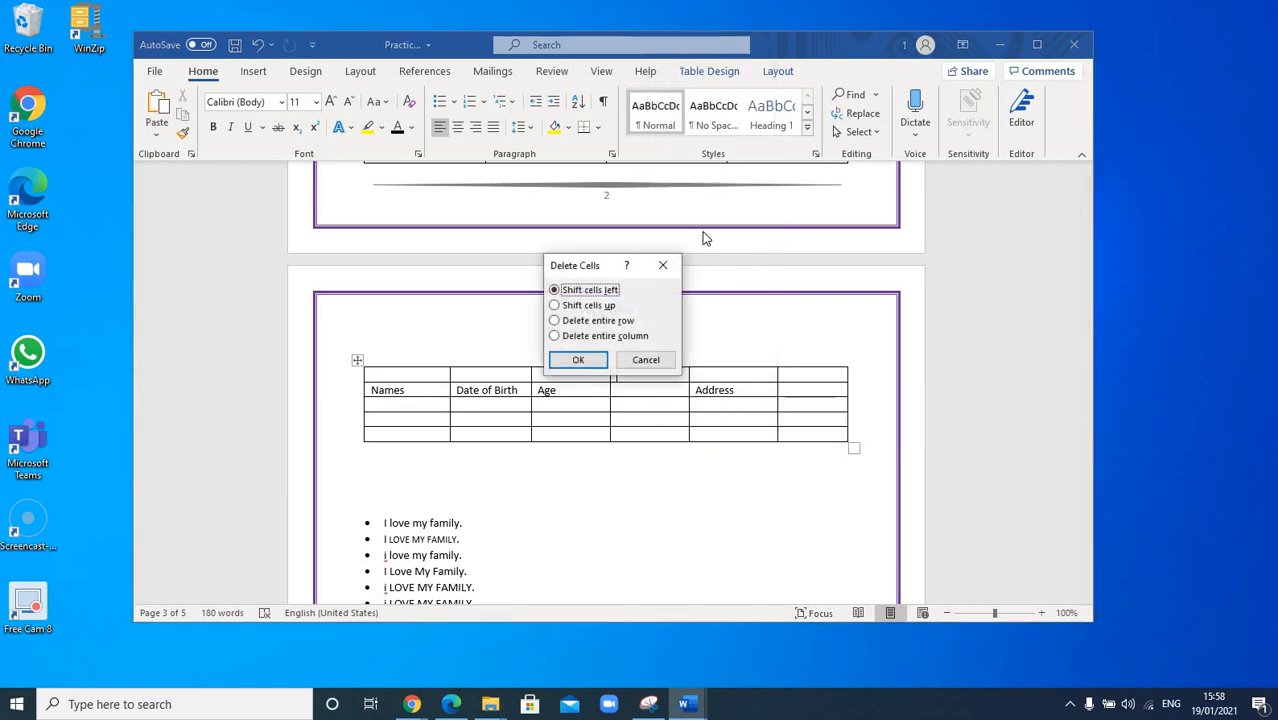
pyautogui.click(612, 338)
pyautogui.click(578, 360)
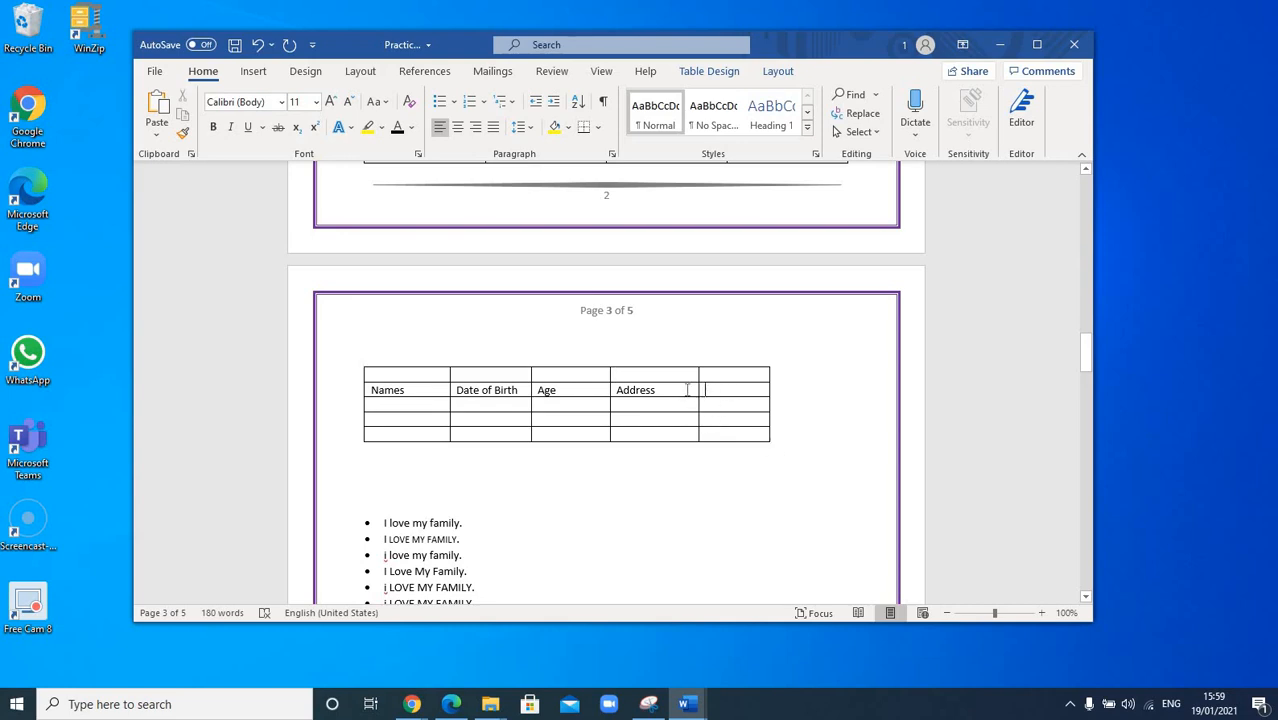
# Step: Select the Address cell and its empty right-hand neighbour and merge them into one cell
pyautogui.moveTo(711, 390); pyautogui.dragTo(677, 390)
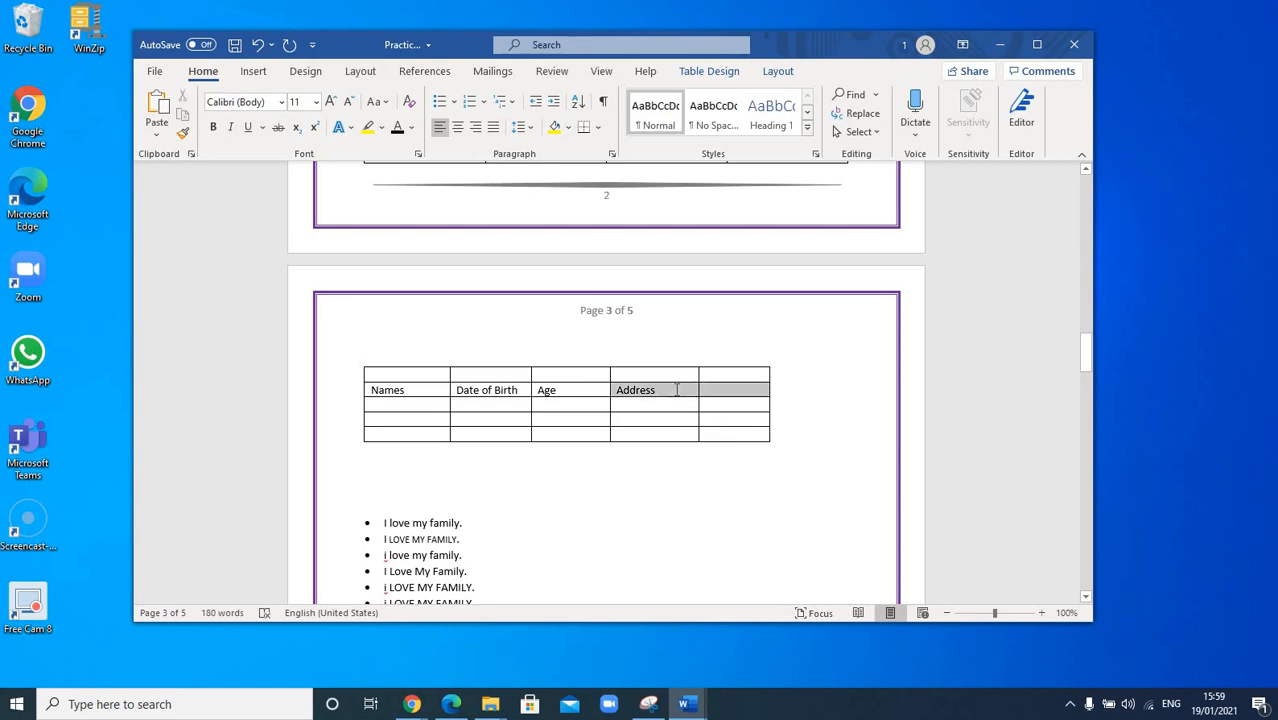
pyautogui.click(663, 471)
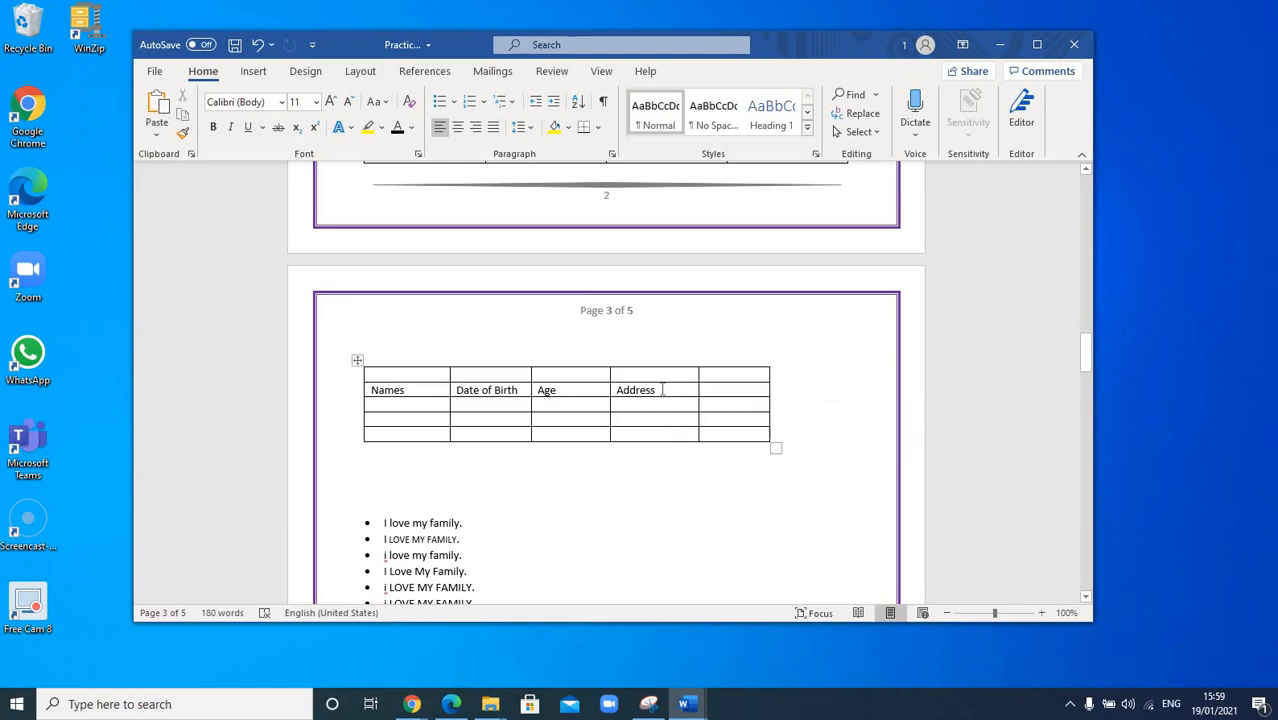
pyautogui.moveTo(665, 390); pyautogui.dragTo(727, 390)
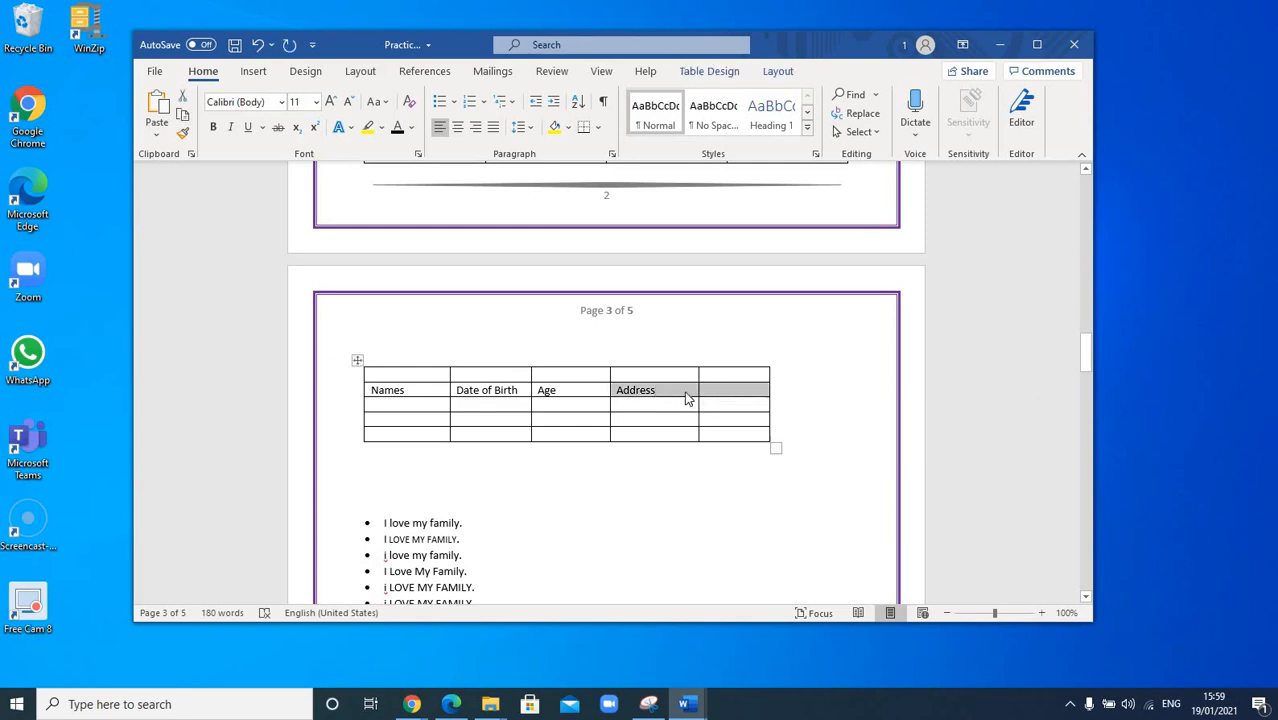
pyautogui.rightClick(686, 398)
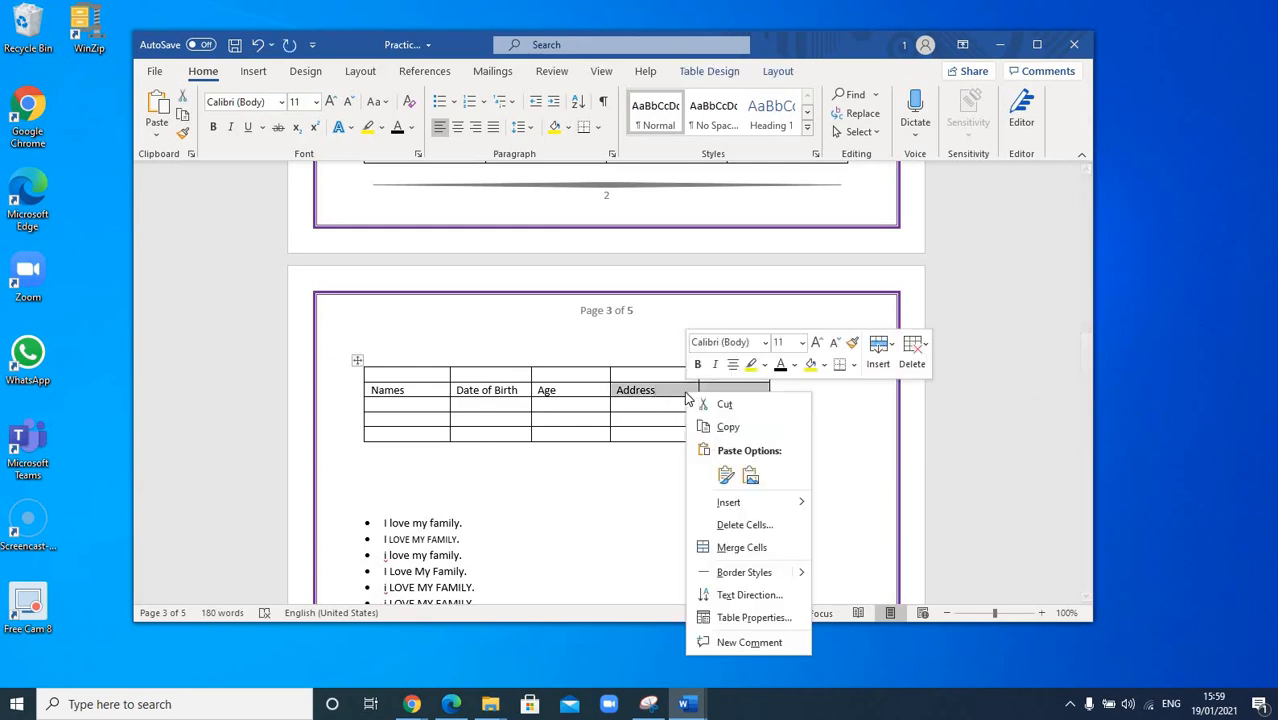
pyautogui.click(742, 547)
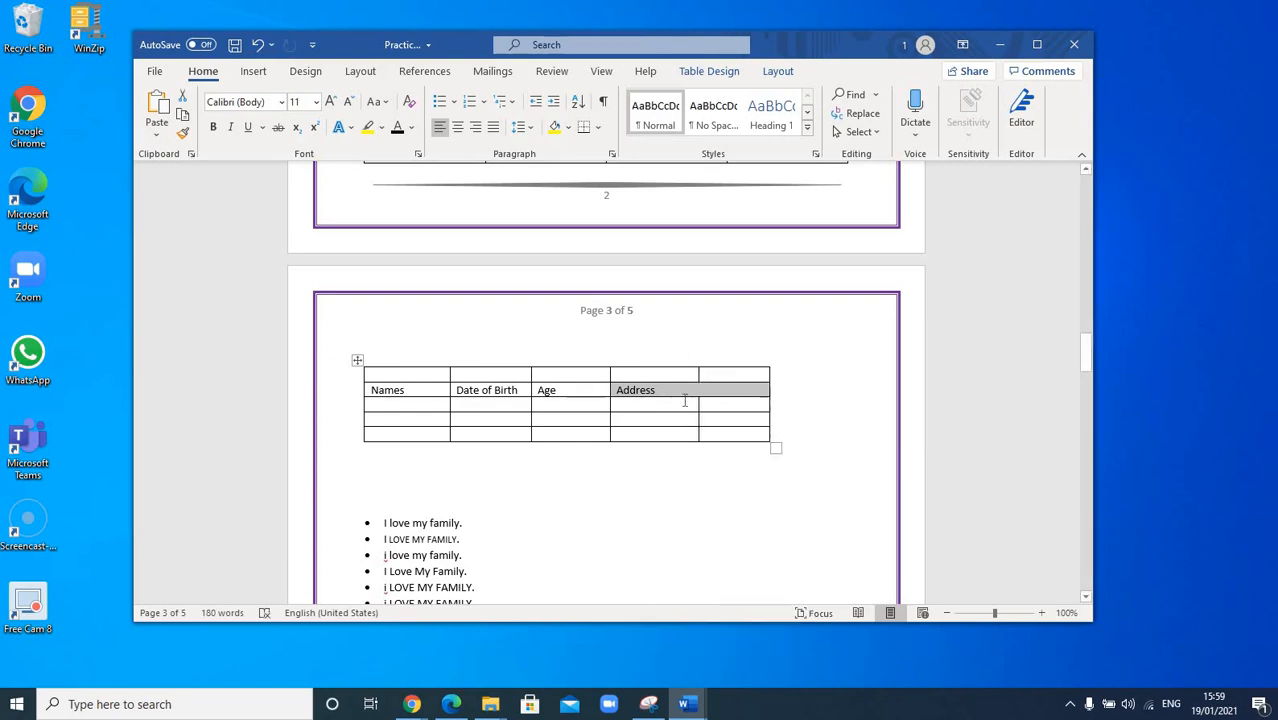
pyautogui.click(697, 474)
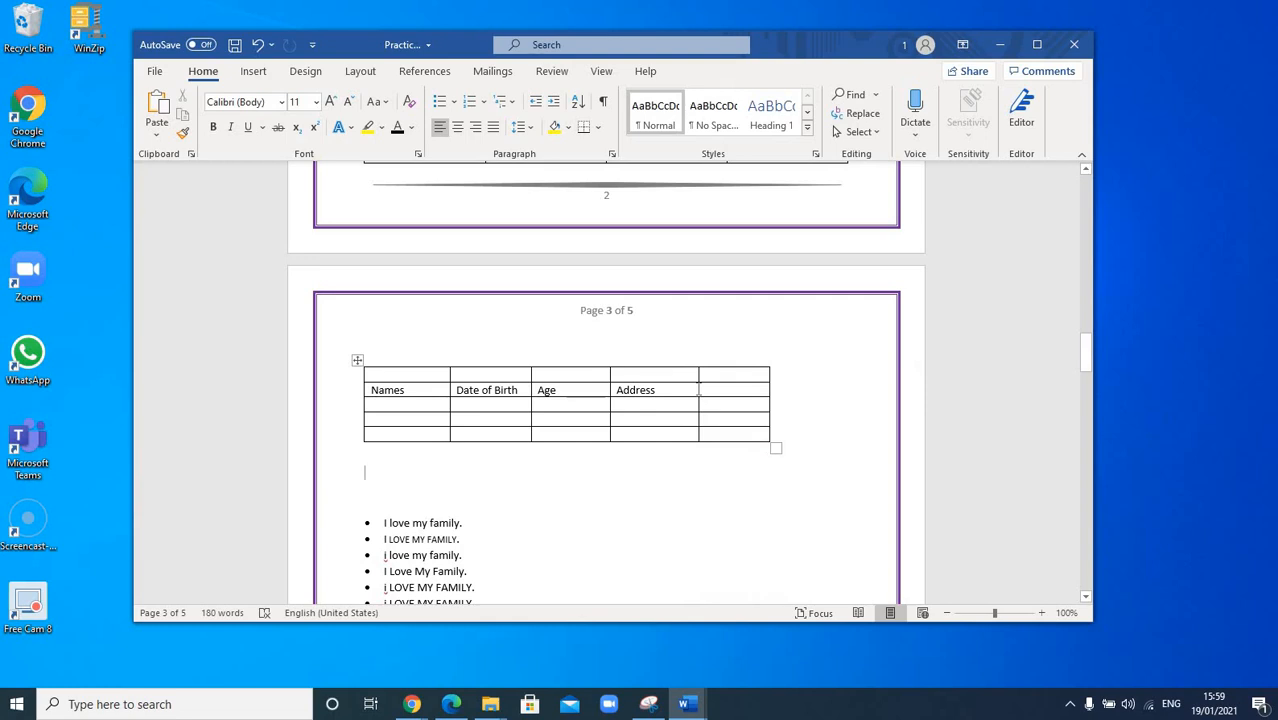
# Step: Merge the two empty top-row cells above Date of Birth and Age into one cell
pyautogui.moveTo(542, 375)
pyautogui.mouseDown()
pyautogui.moveTo(511, 376)
pyautogui.moveTo(556, 376)
pyautogui.mouseUp()
pyautogui.click(511, 376)
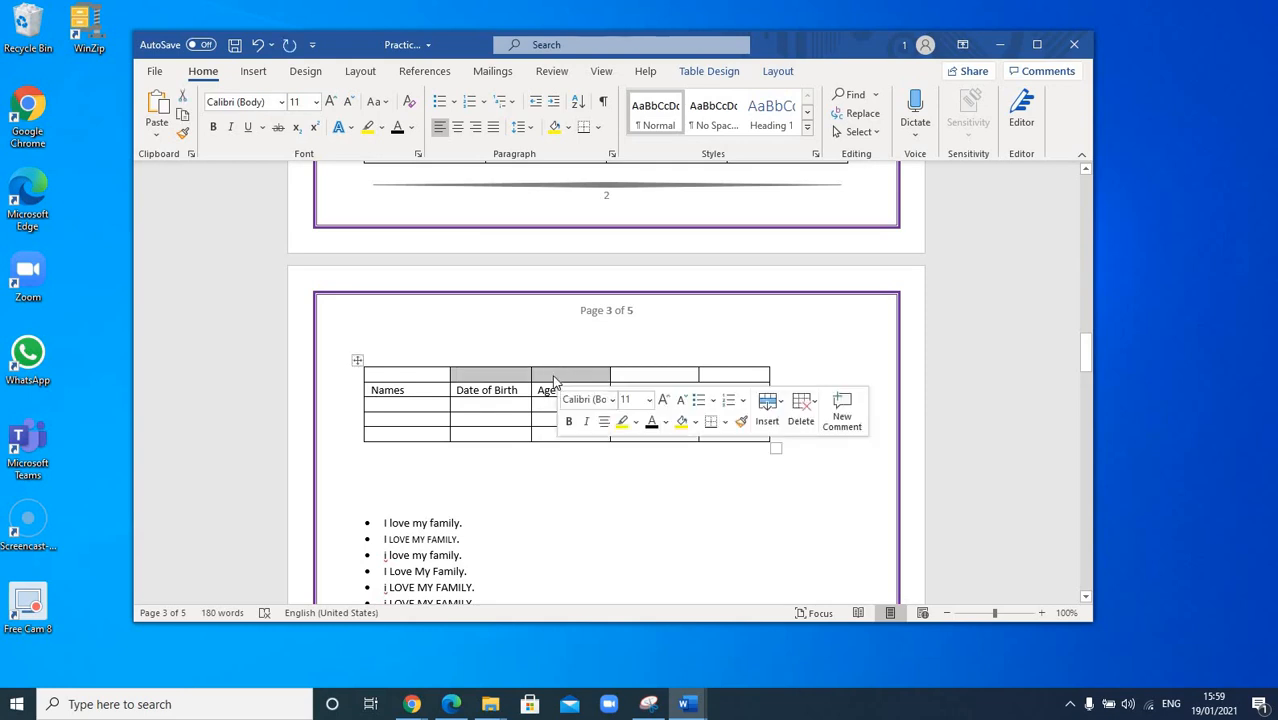
pyautogui.rightClick(555, 376)
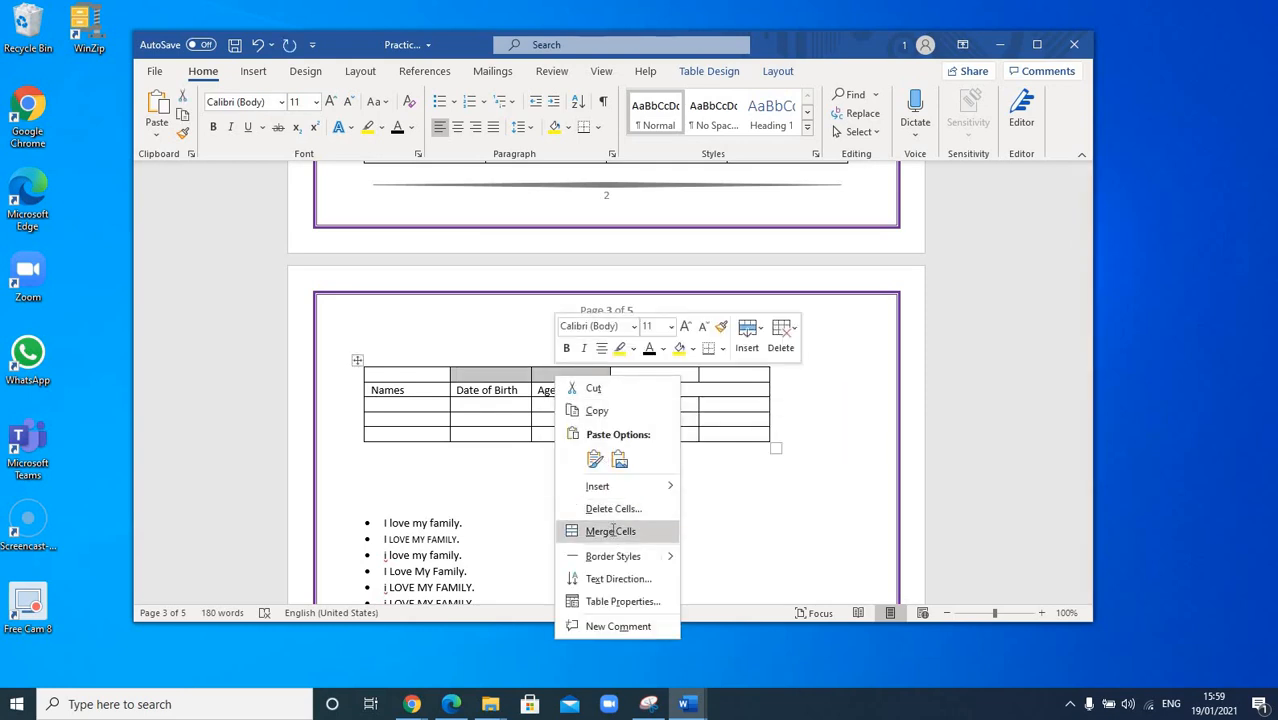
pyautogui.click(612, 531)
pyautogui.click(575, 499)
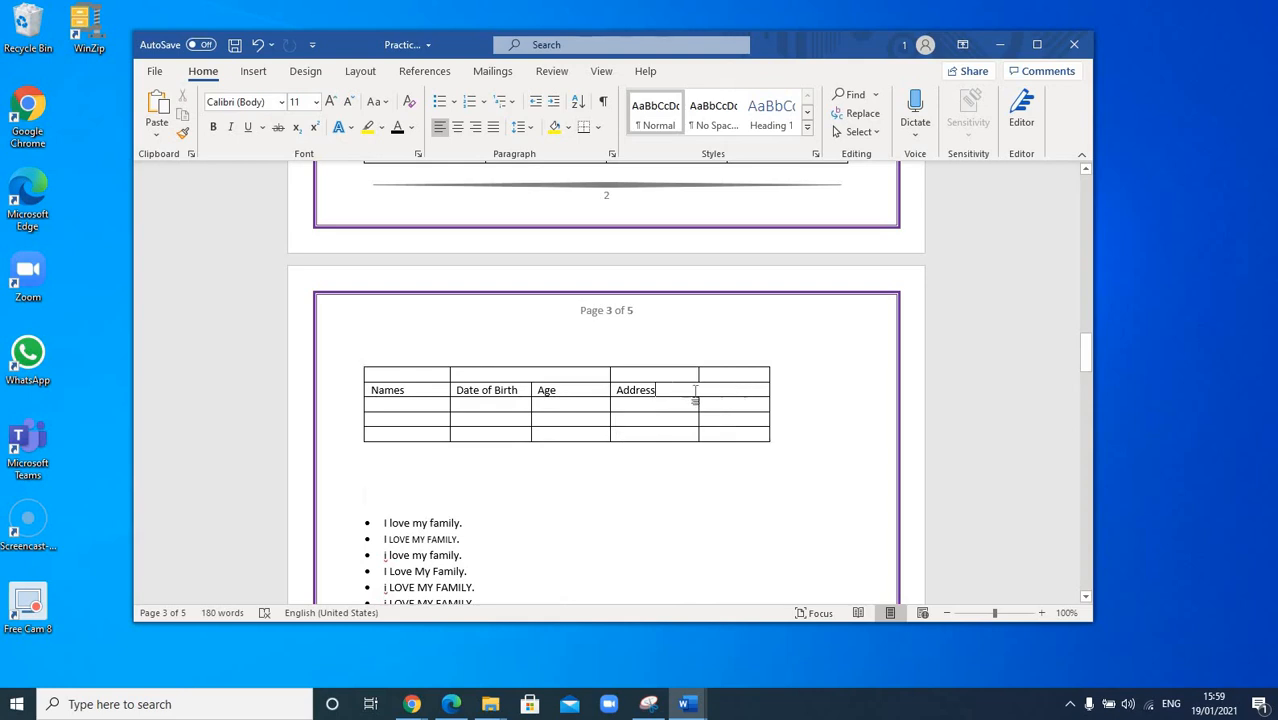
pyautogui.click(662, 391)
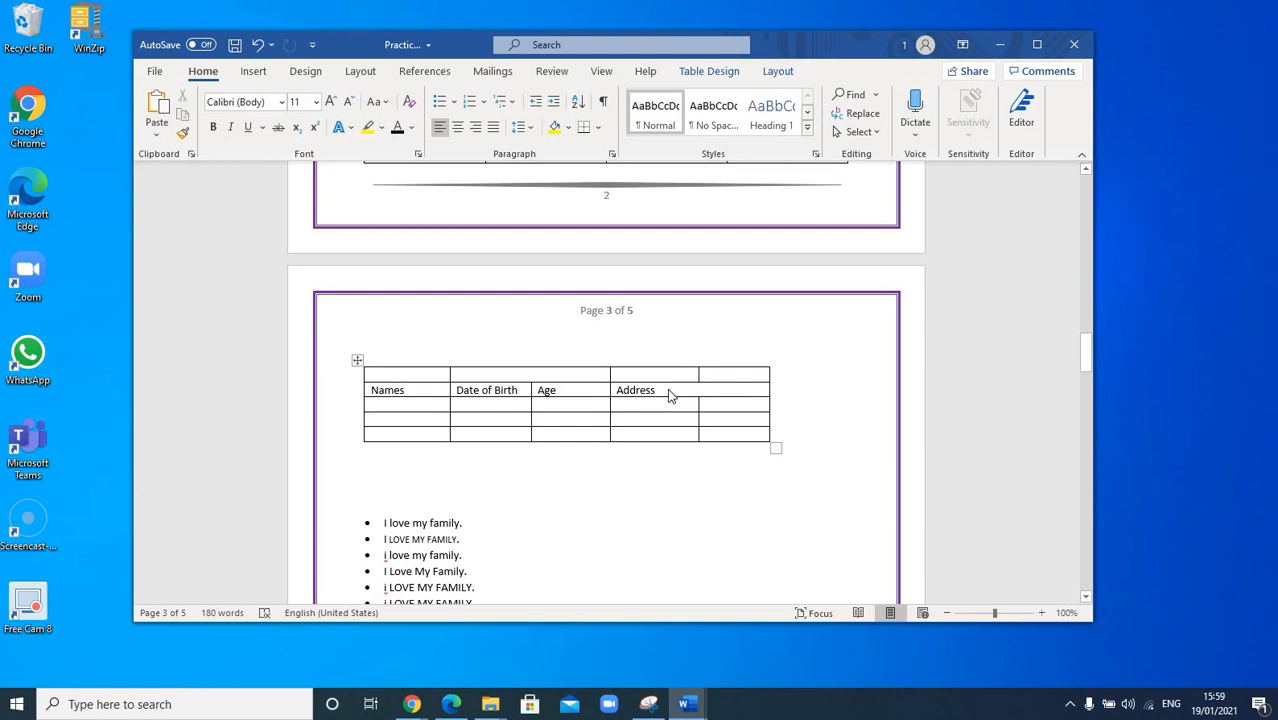
pyautogui.rightClick(670, 397)
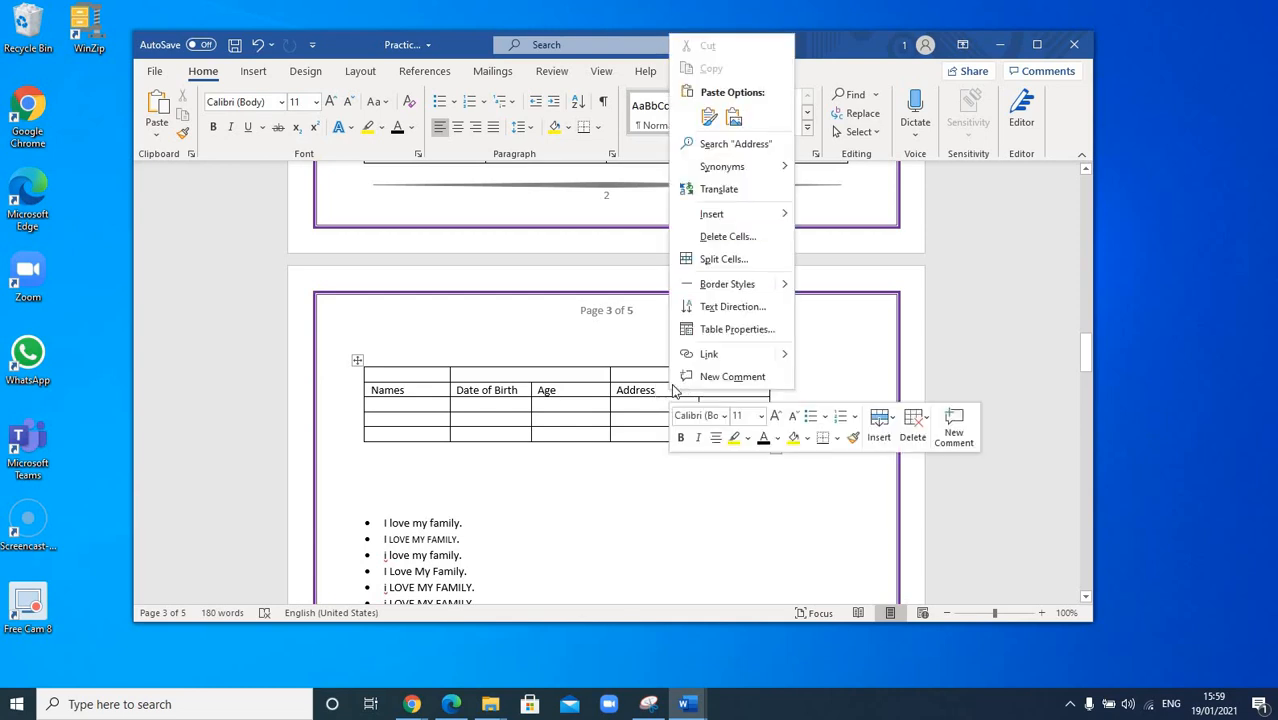
pyautogui.click(724, 259)
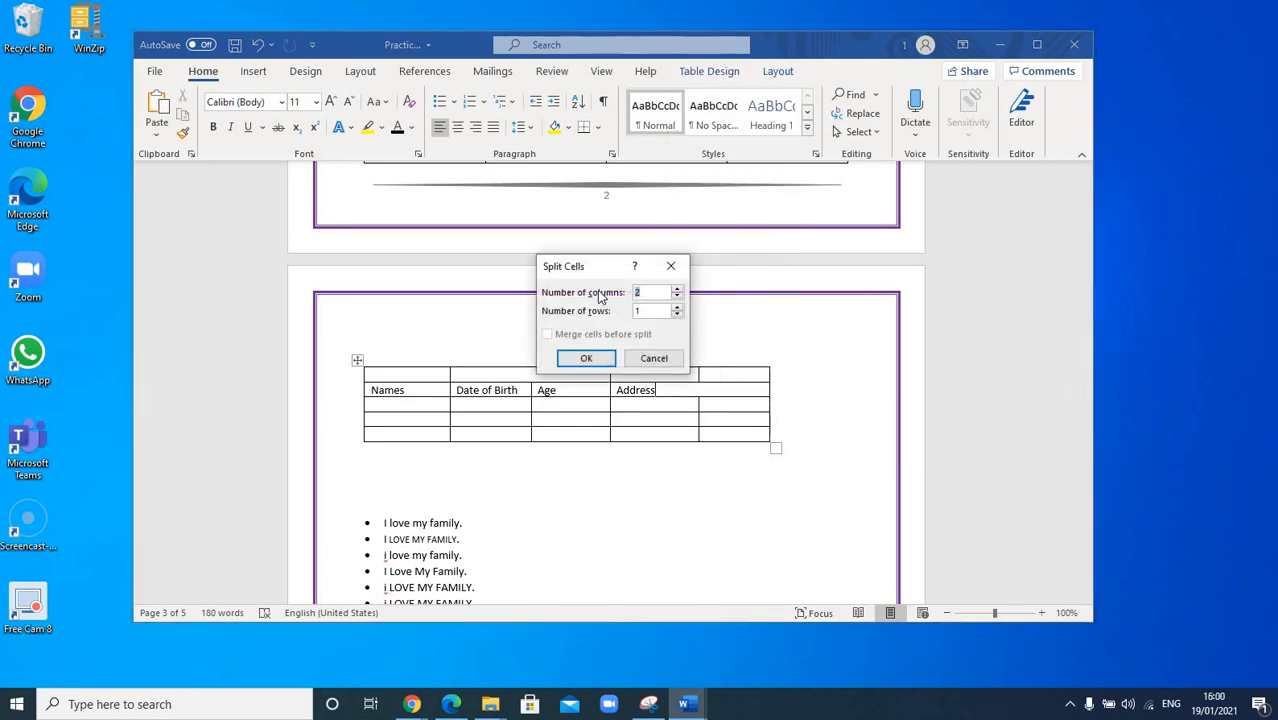
pyautogui.click(677, 289)
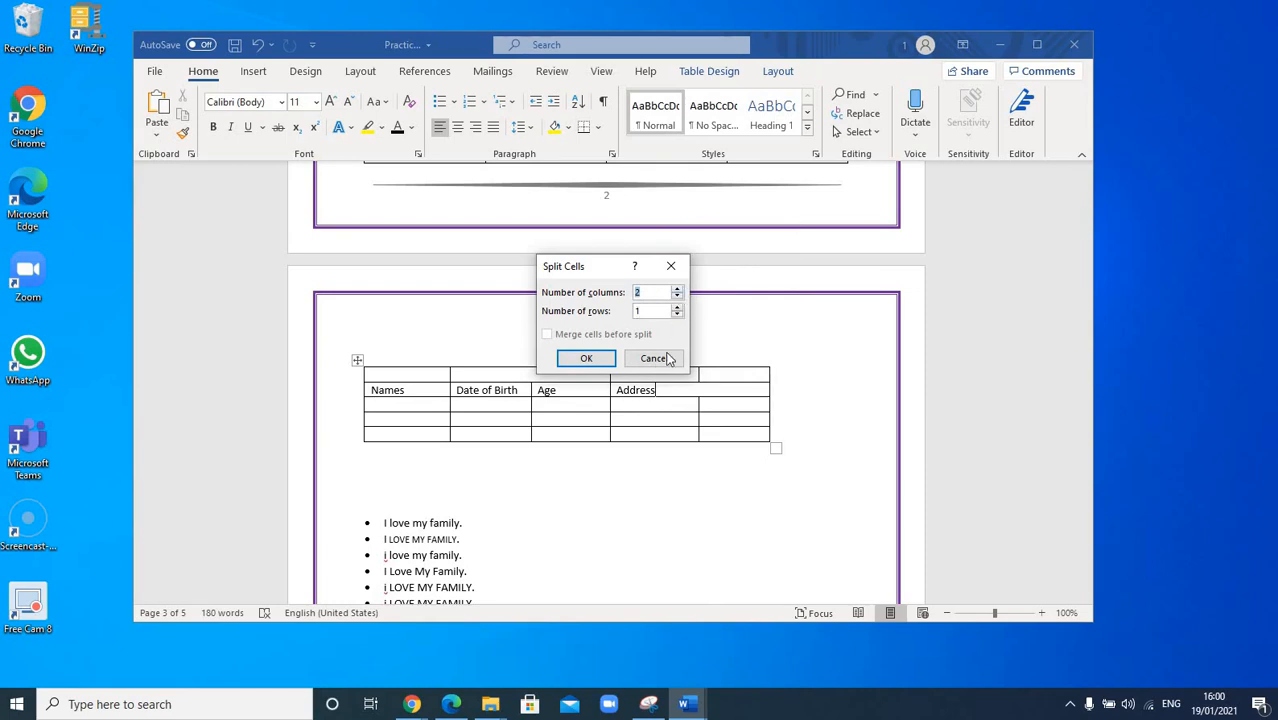
pyautogui.click(599, 360)
pyautogui.click(689, 391)
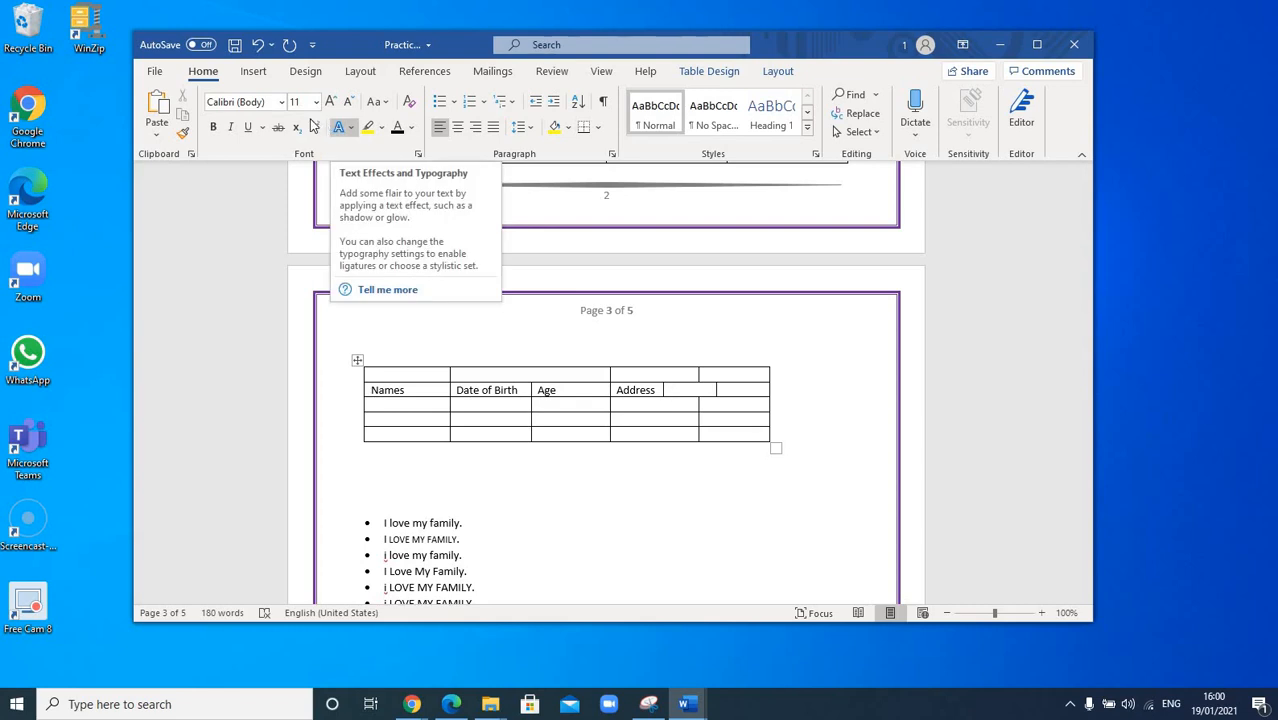
pyautogui.click(258, 46)
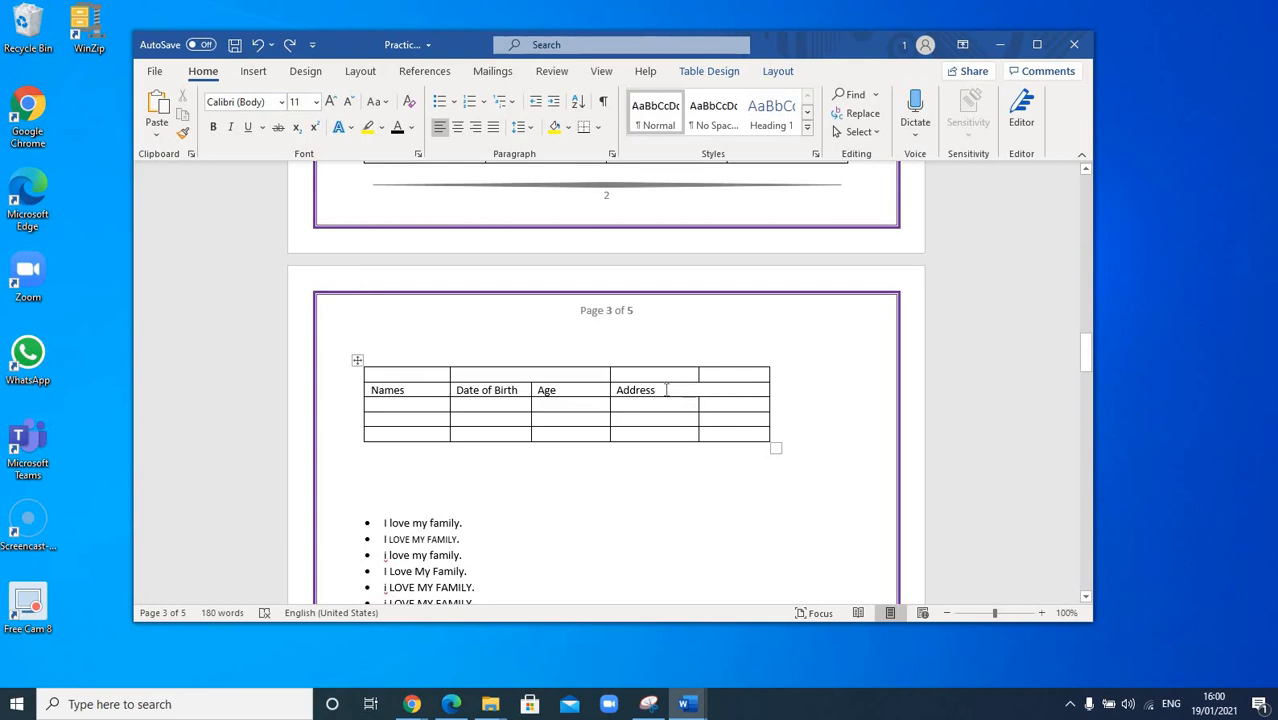
# Step: Split the Address header cell into 2 columns and 1 row, aligning its divider with the border below
pyautogui.rightClick(666, 397)
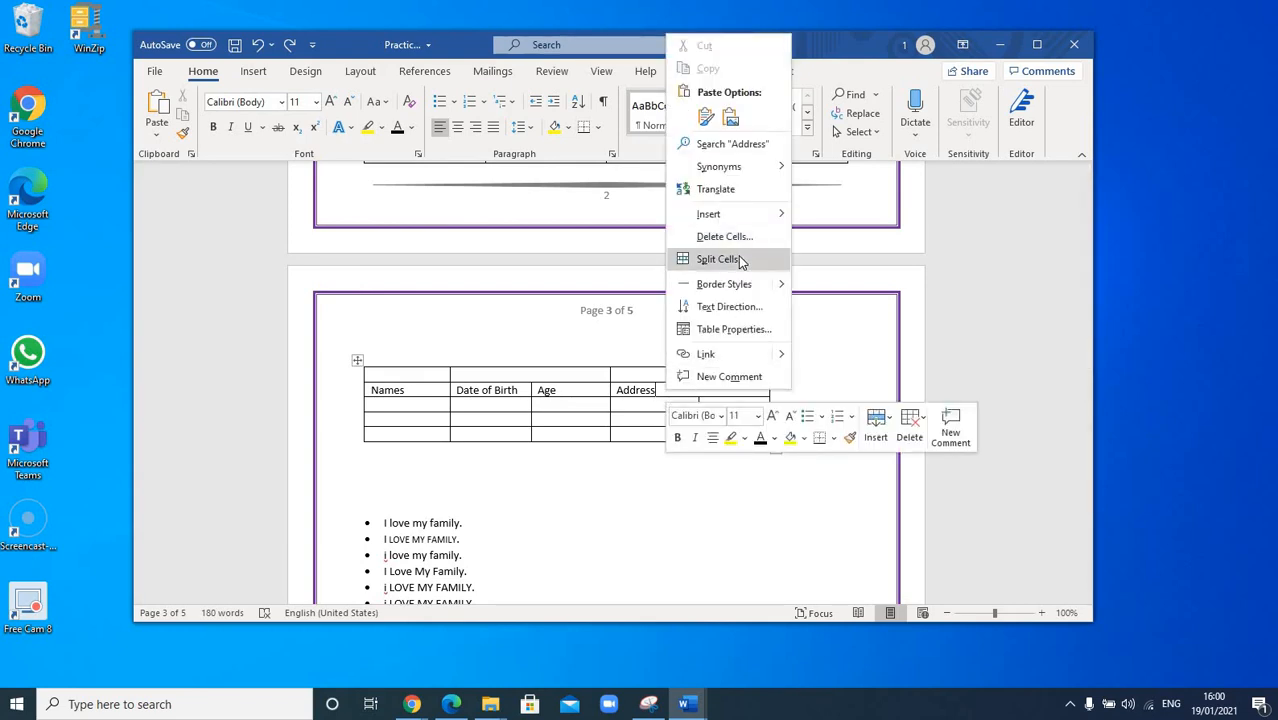
pyautogui.click(740, 261)
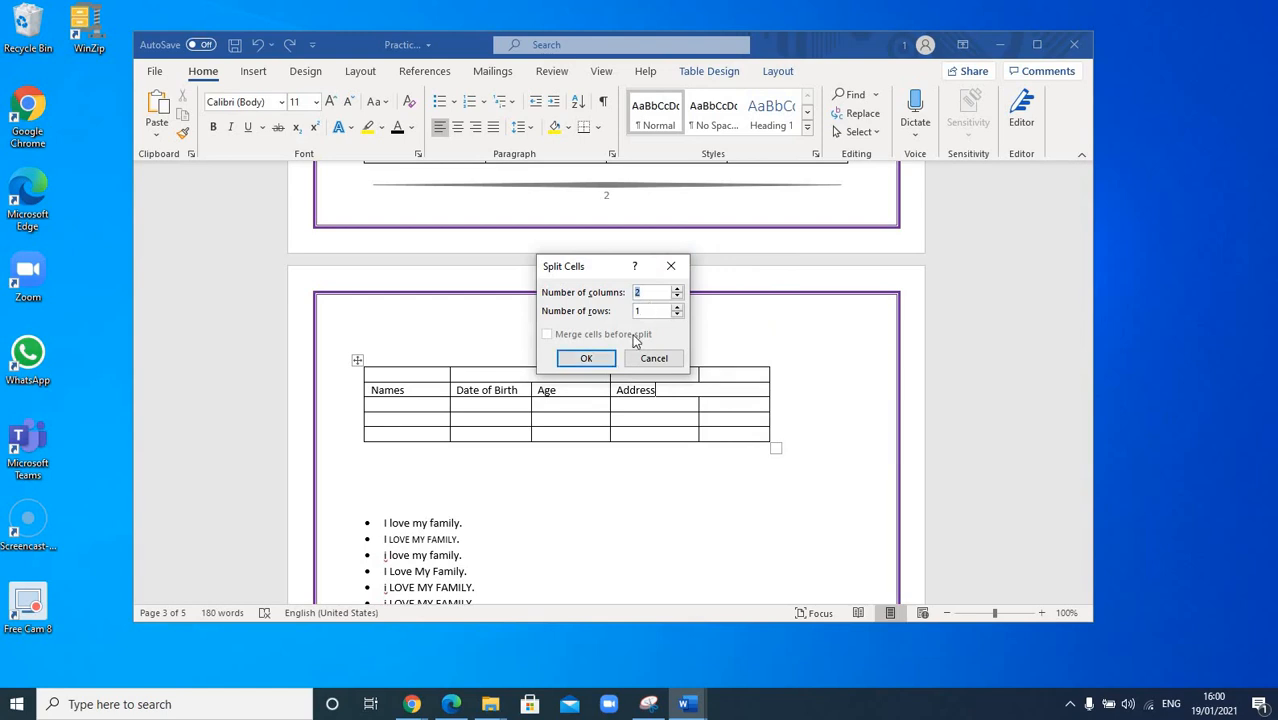
pyautogui.click(586, 358)
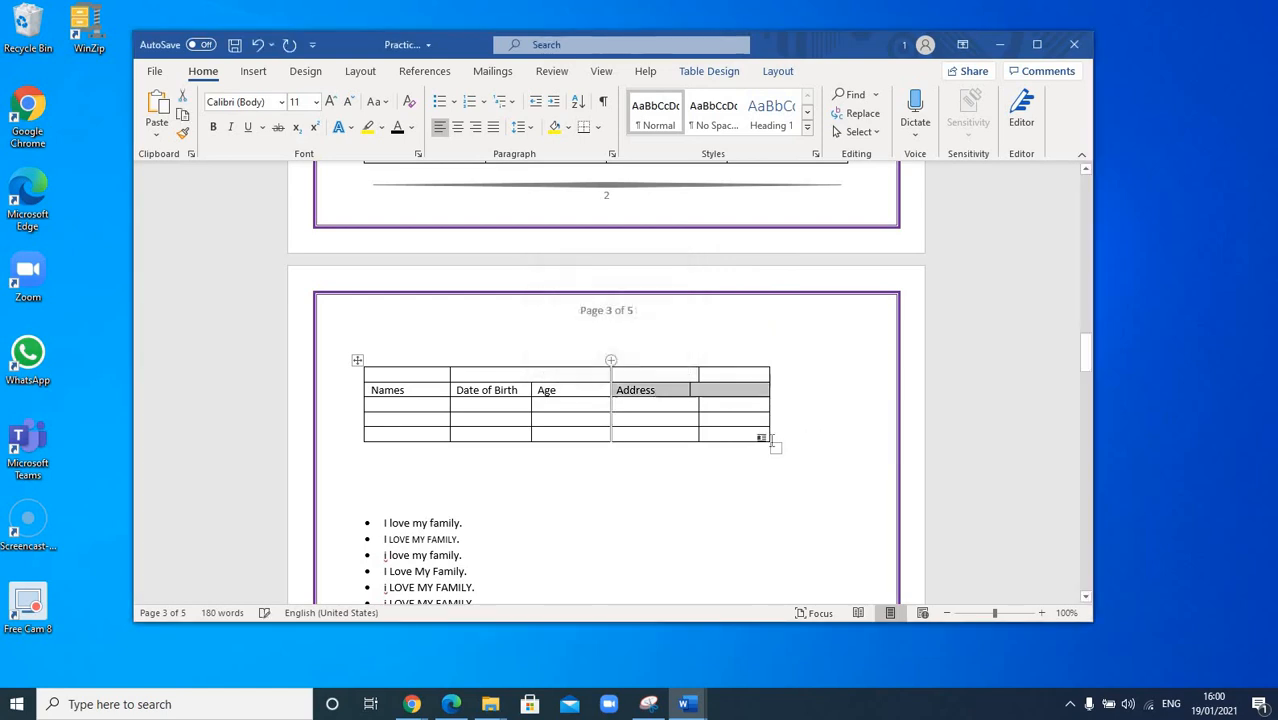
pyautogui.click(708, 457)
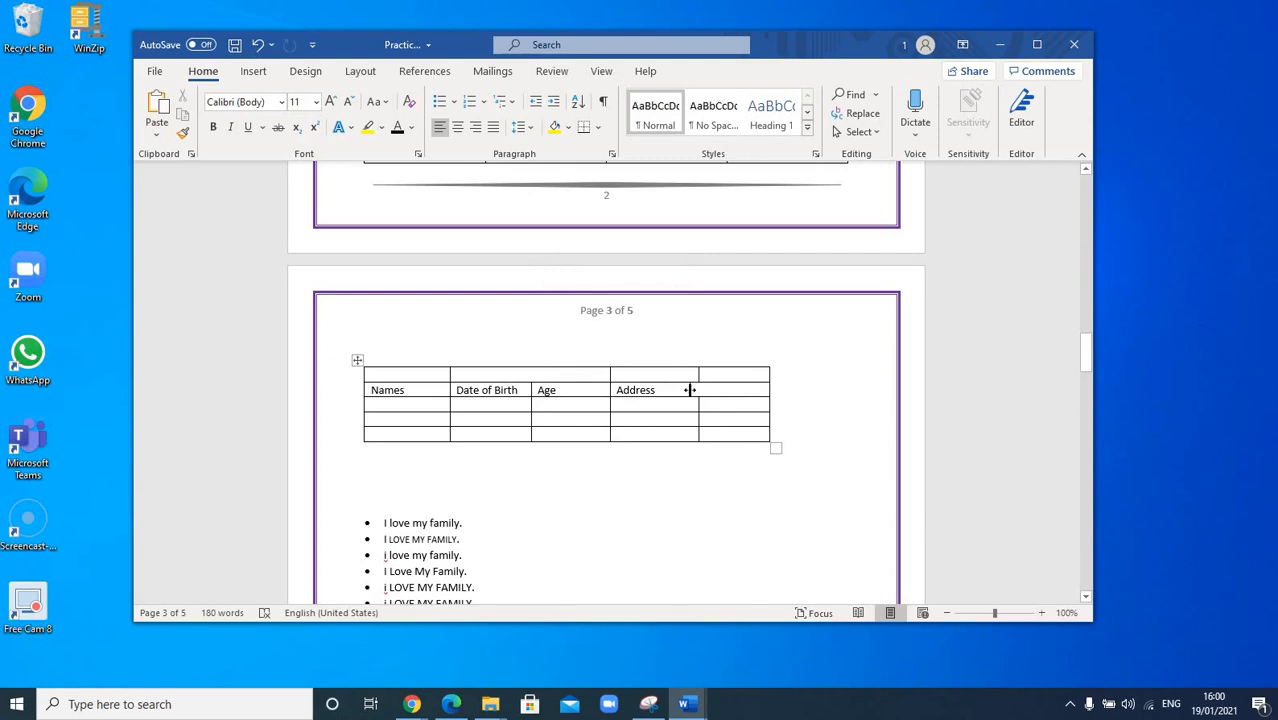
pyautogui.moveTo(690, 390); pyautogui.dragTo(701, 441)
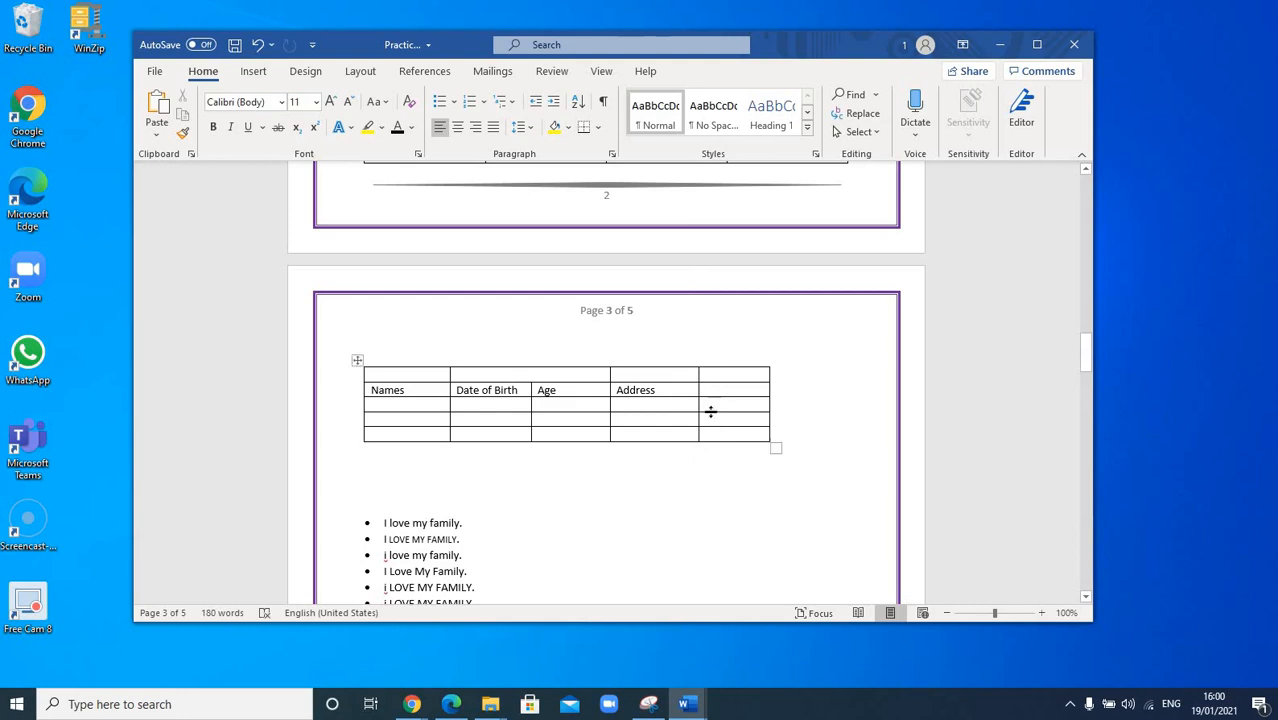